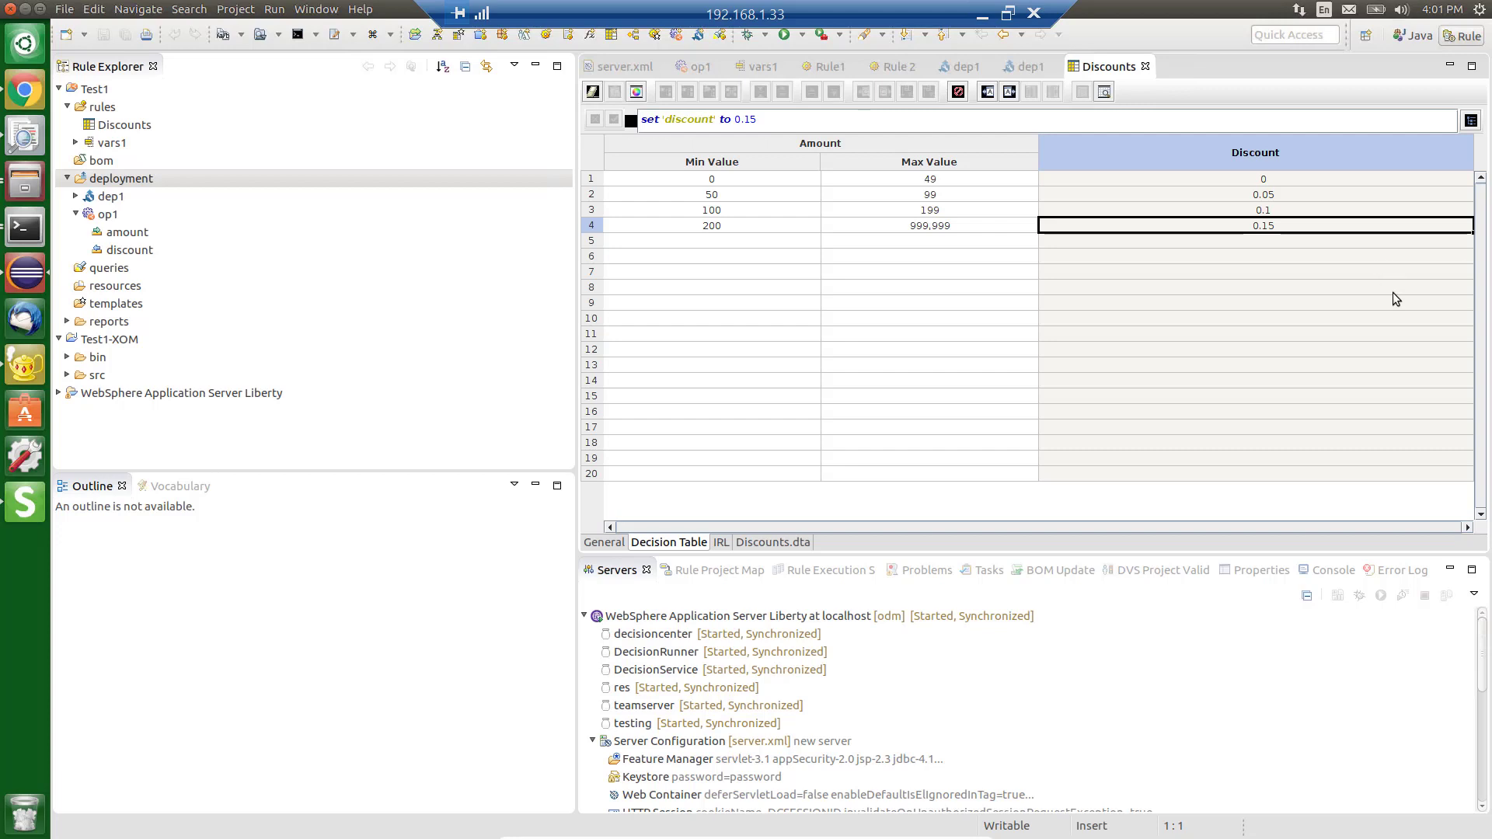
Step: Switch from the Discounts decision table to the CalculateDiscounts workbook in Excel and examine its item, price and discount columns
{"action": "left_click", "coordinate": [865, 259]}
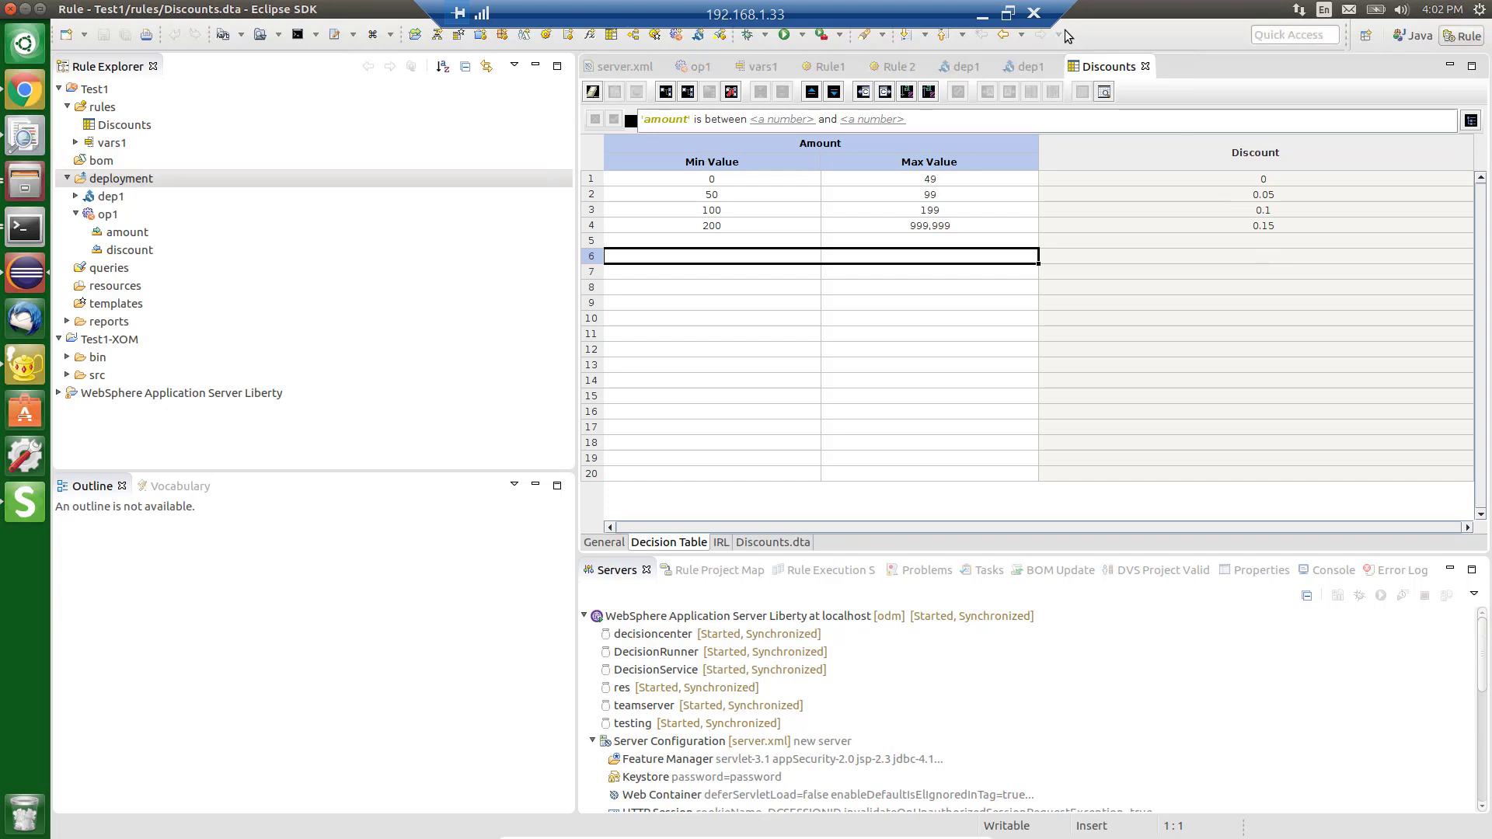
{"action": "left_click", "coordinate": [982, 15]}
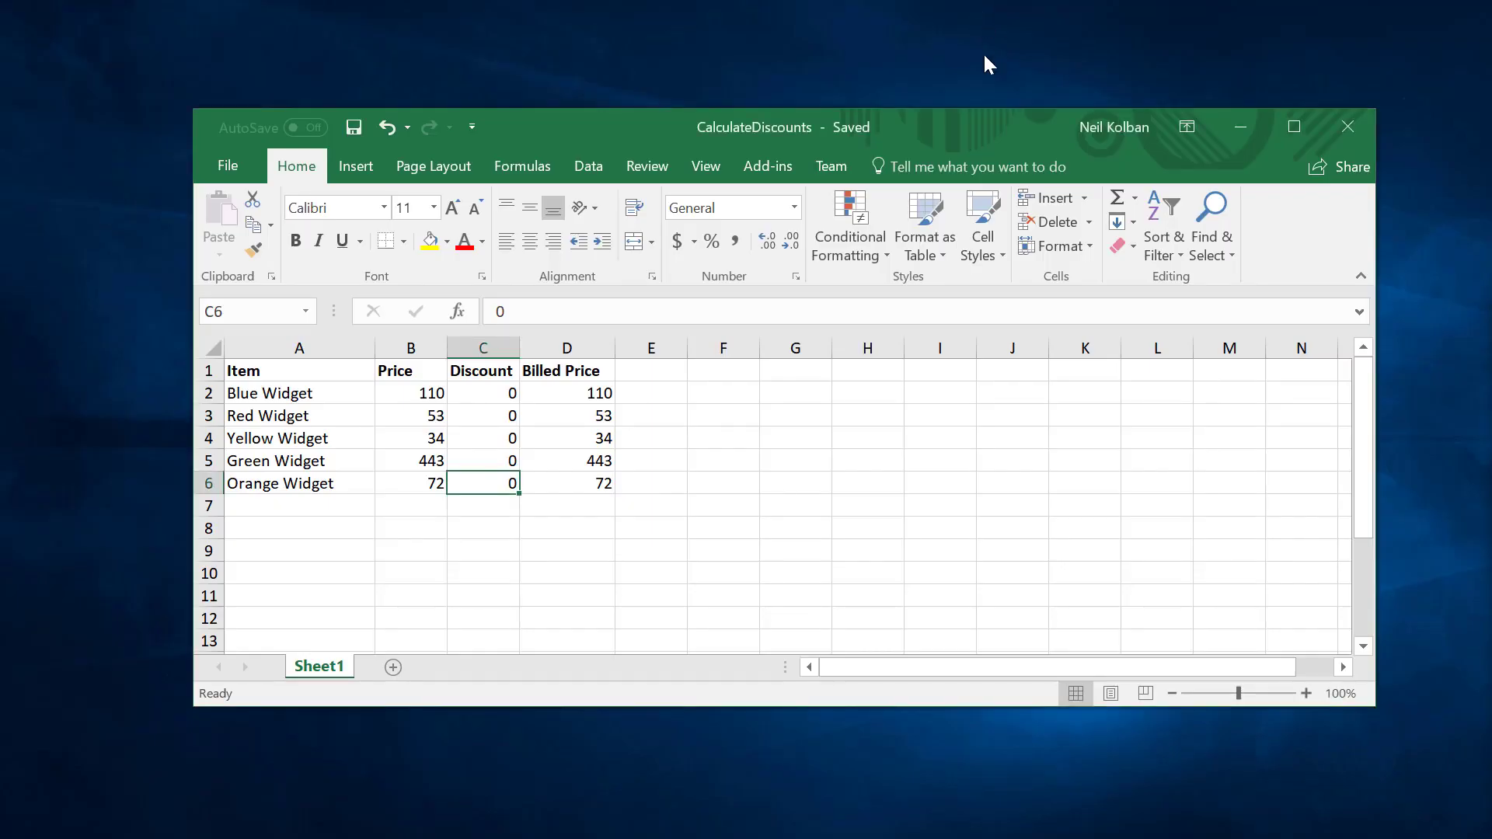
{"action": "left_click", "coordinate": [750, 482]}
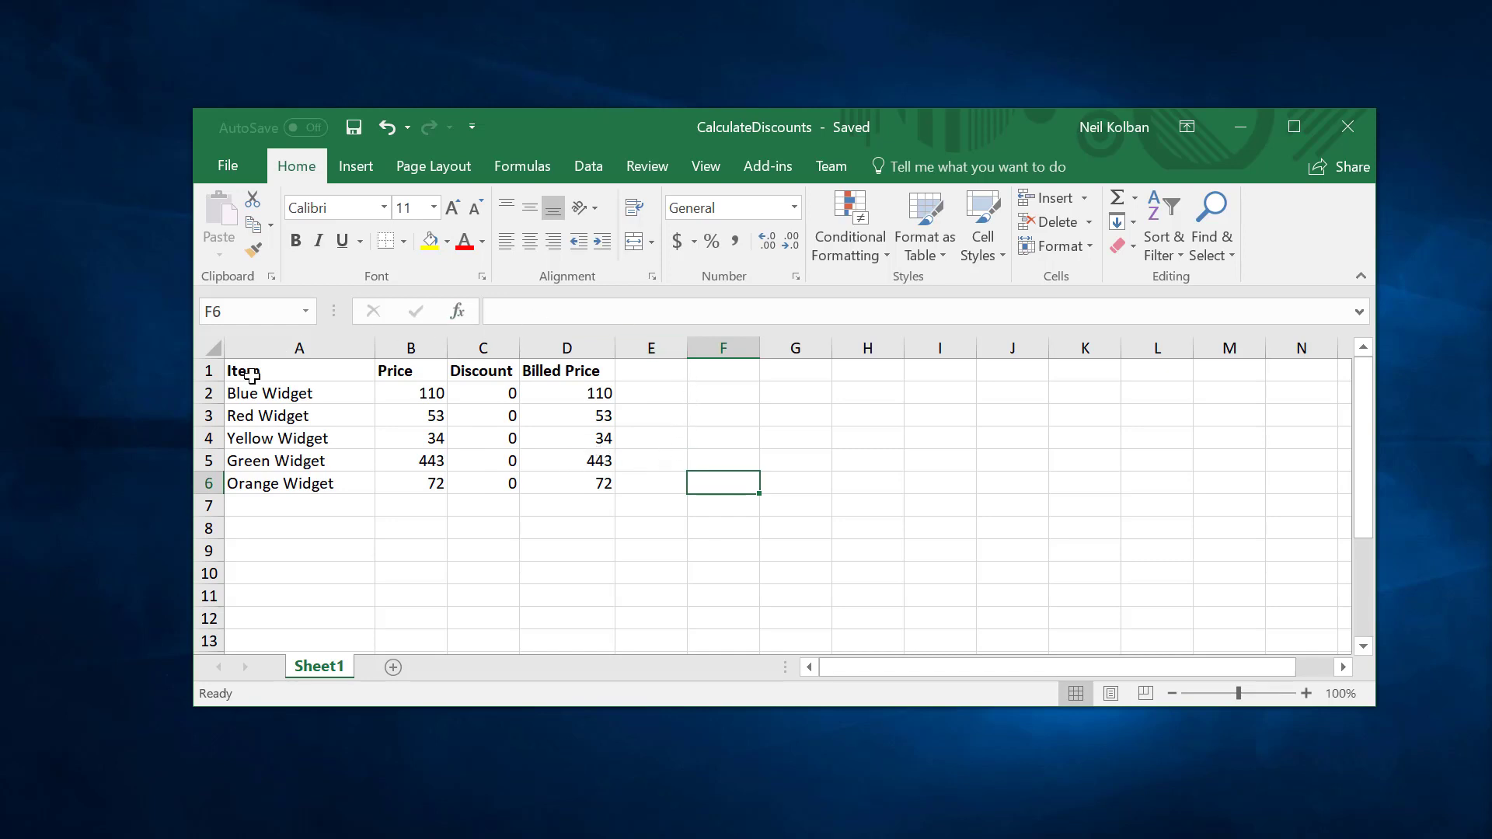
{"action": "left_click_drag", "start_coordinate": [251, 374], "coordinate": [409, 500]}
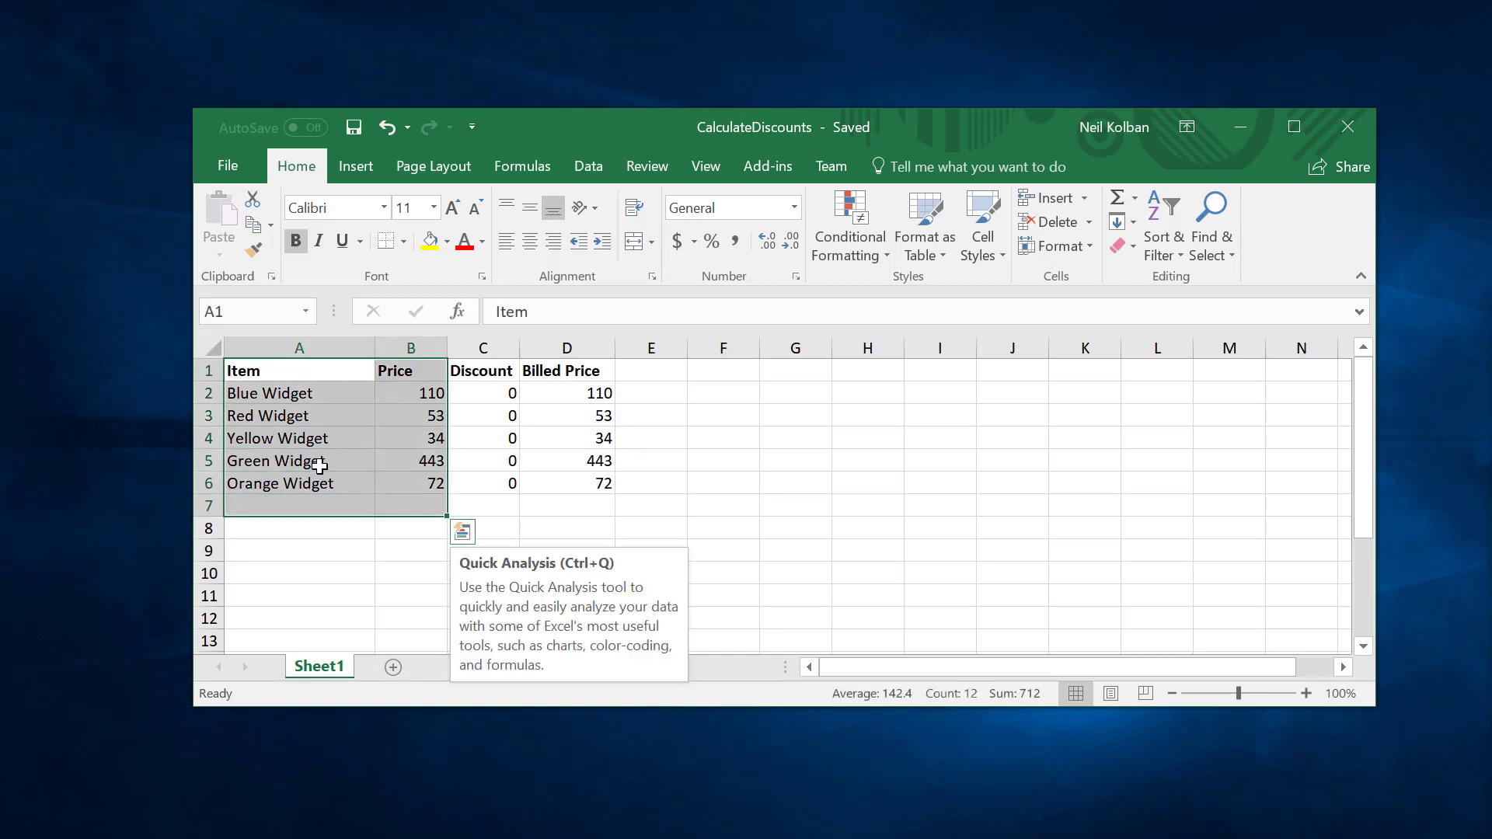
{"action": "left_click", "coordinate": [503, 386]}
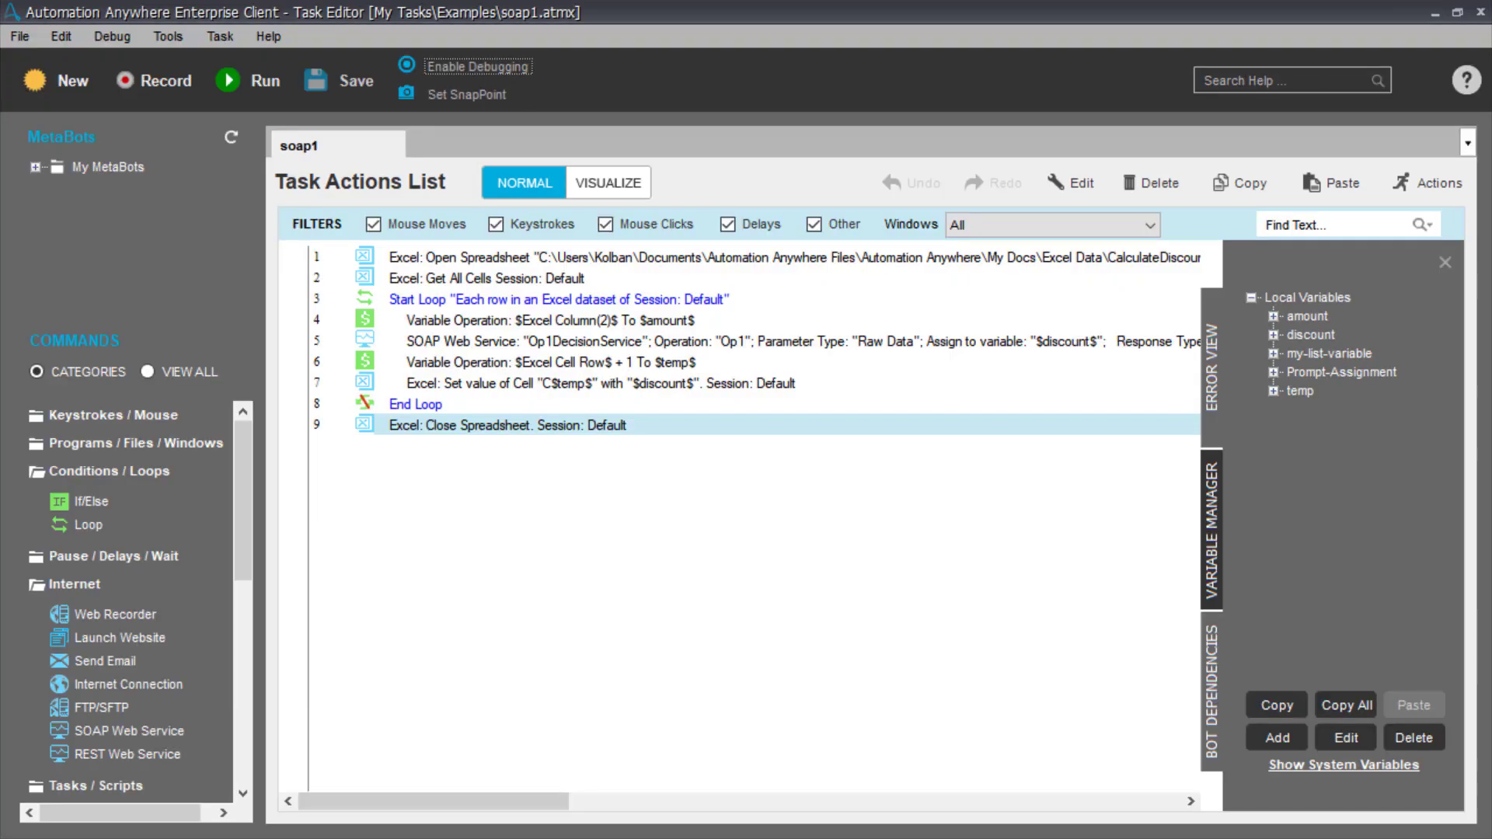
Step: Review the settings of the soap1 task's Get All Cells and Open Spreadsheet actions in Automation Anywhere, leaving them without saving
{"action": "left_click", "coordinate": [657, 327]}
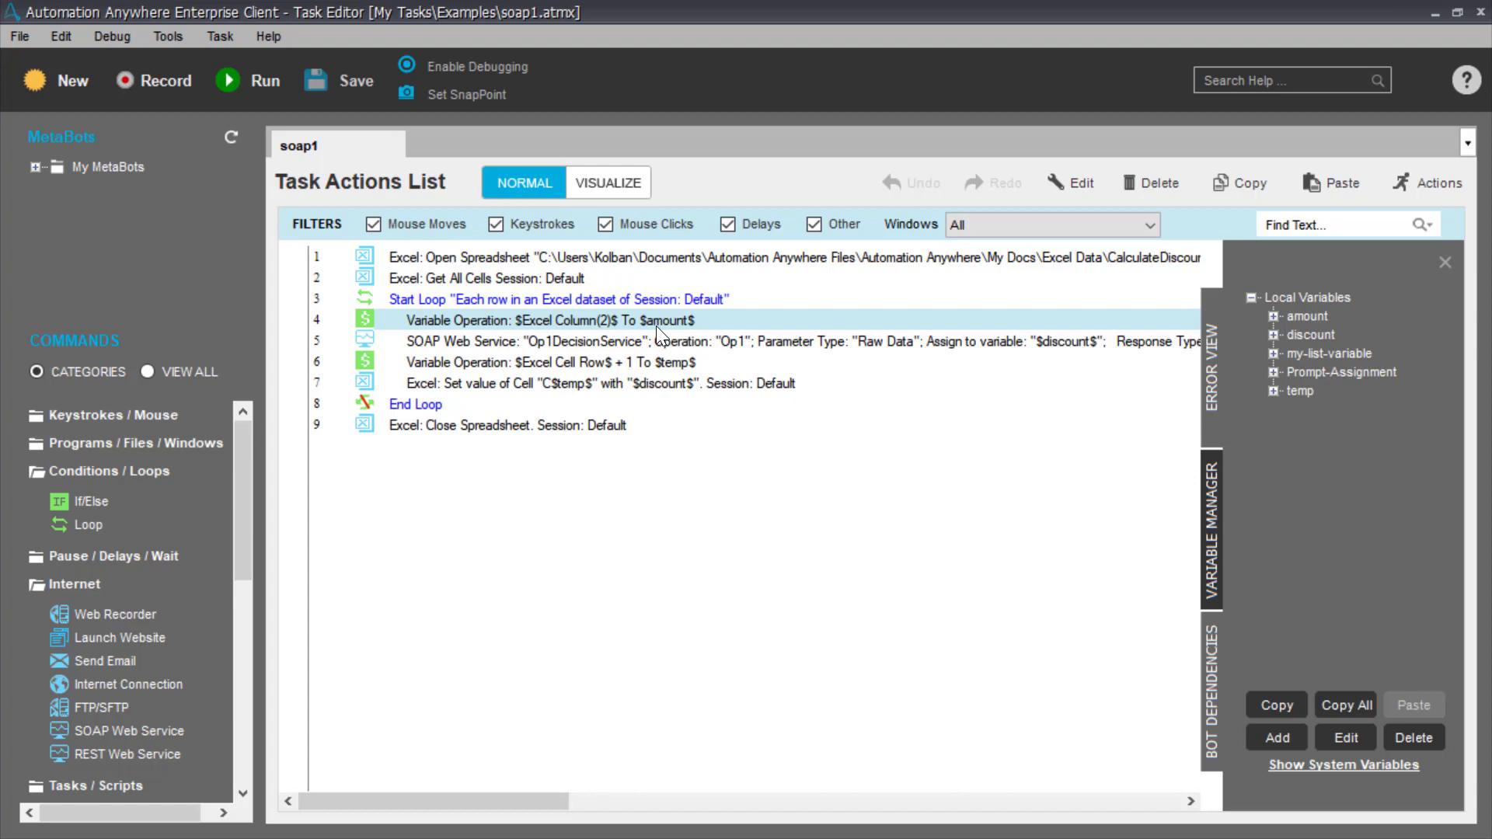
{"action": "left_click", "coordinate": [597, 260]}
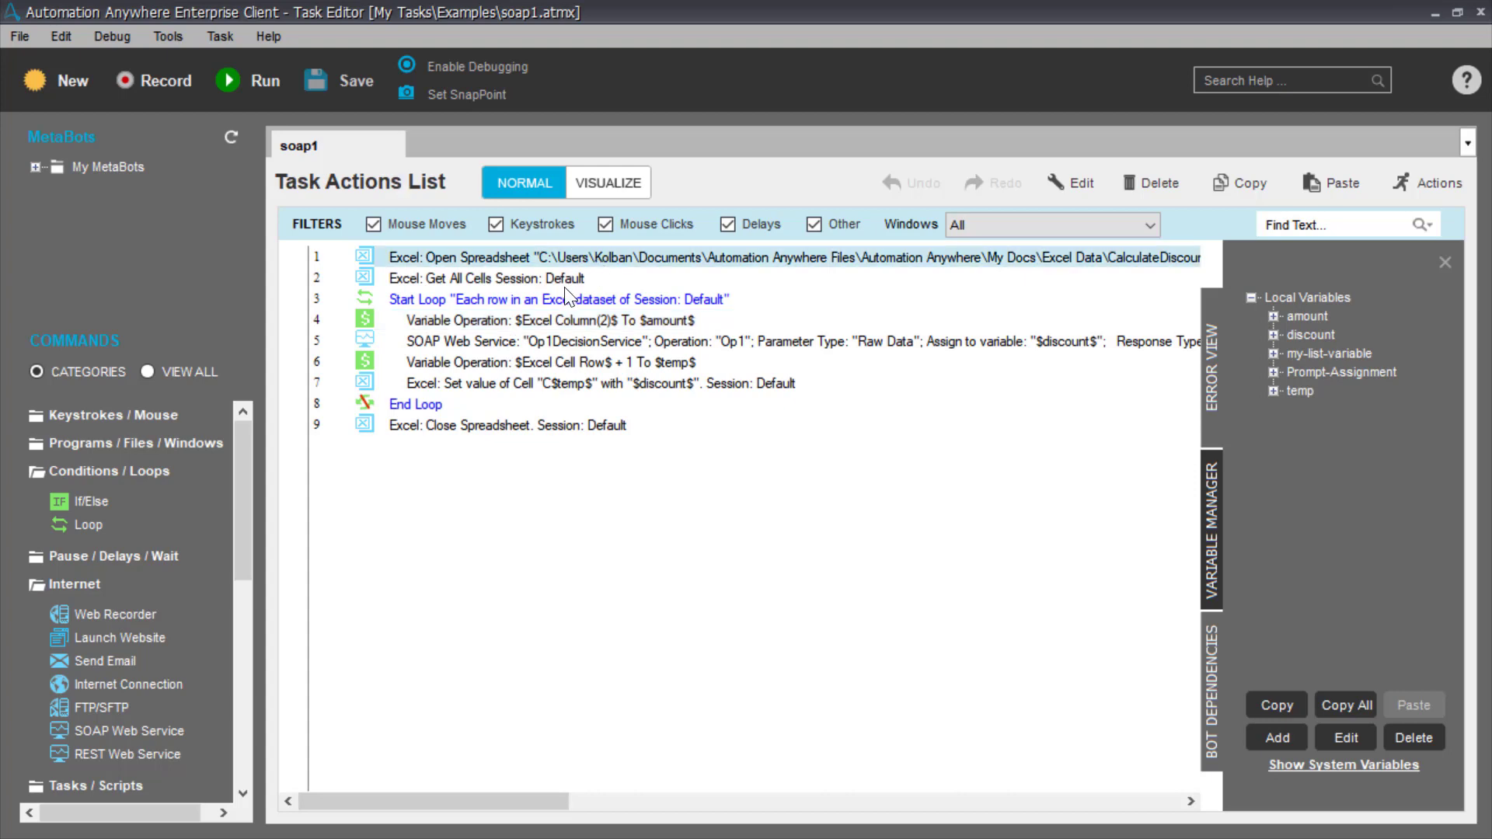
{"action": "key", "text": "Down"}
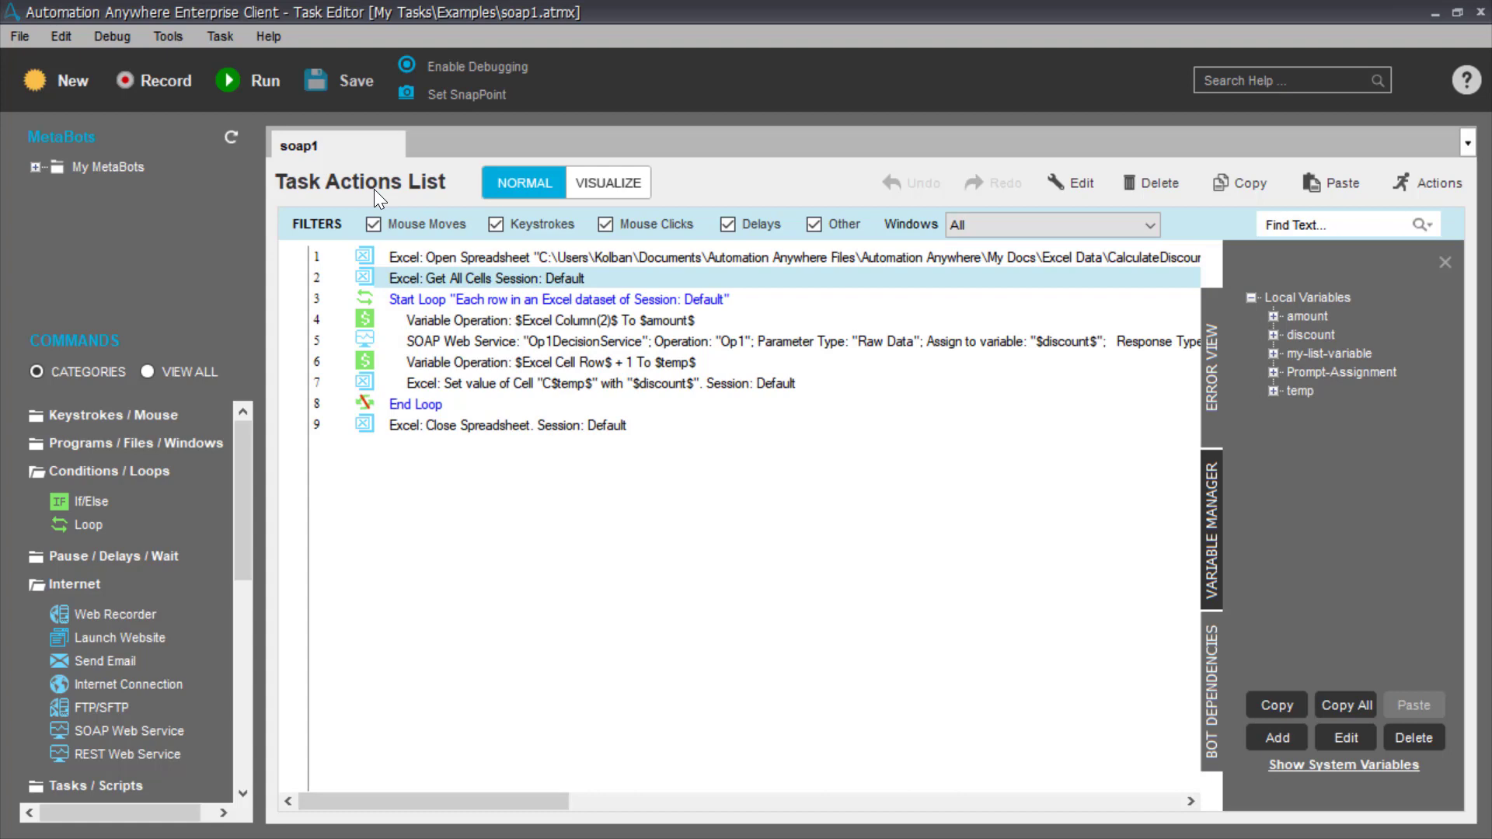
{"action": "double_click", "coordinate": [561, 282]}
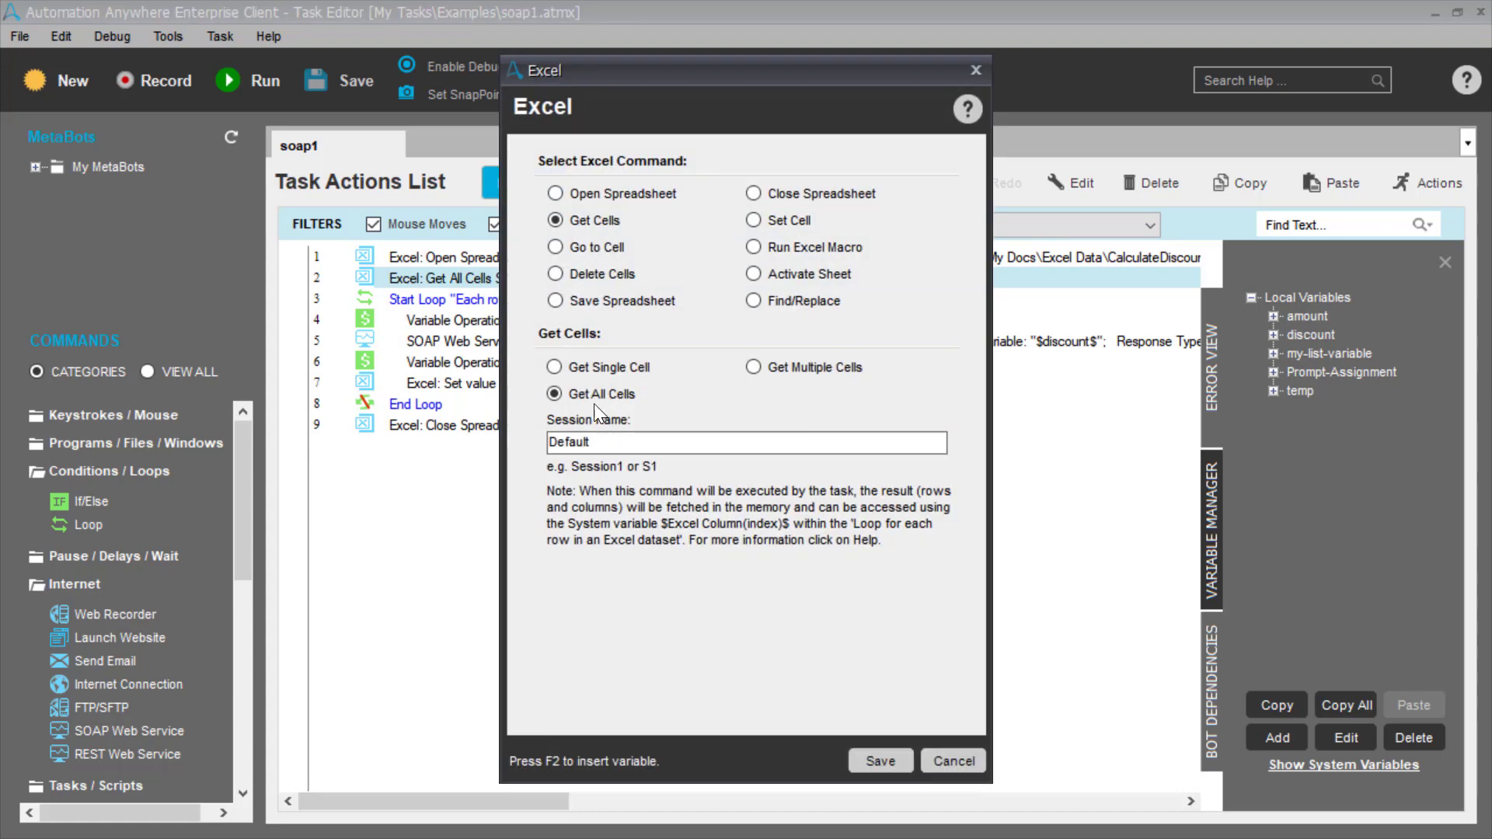
{"action": "left_click", "coordinate": [971, 770]}
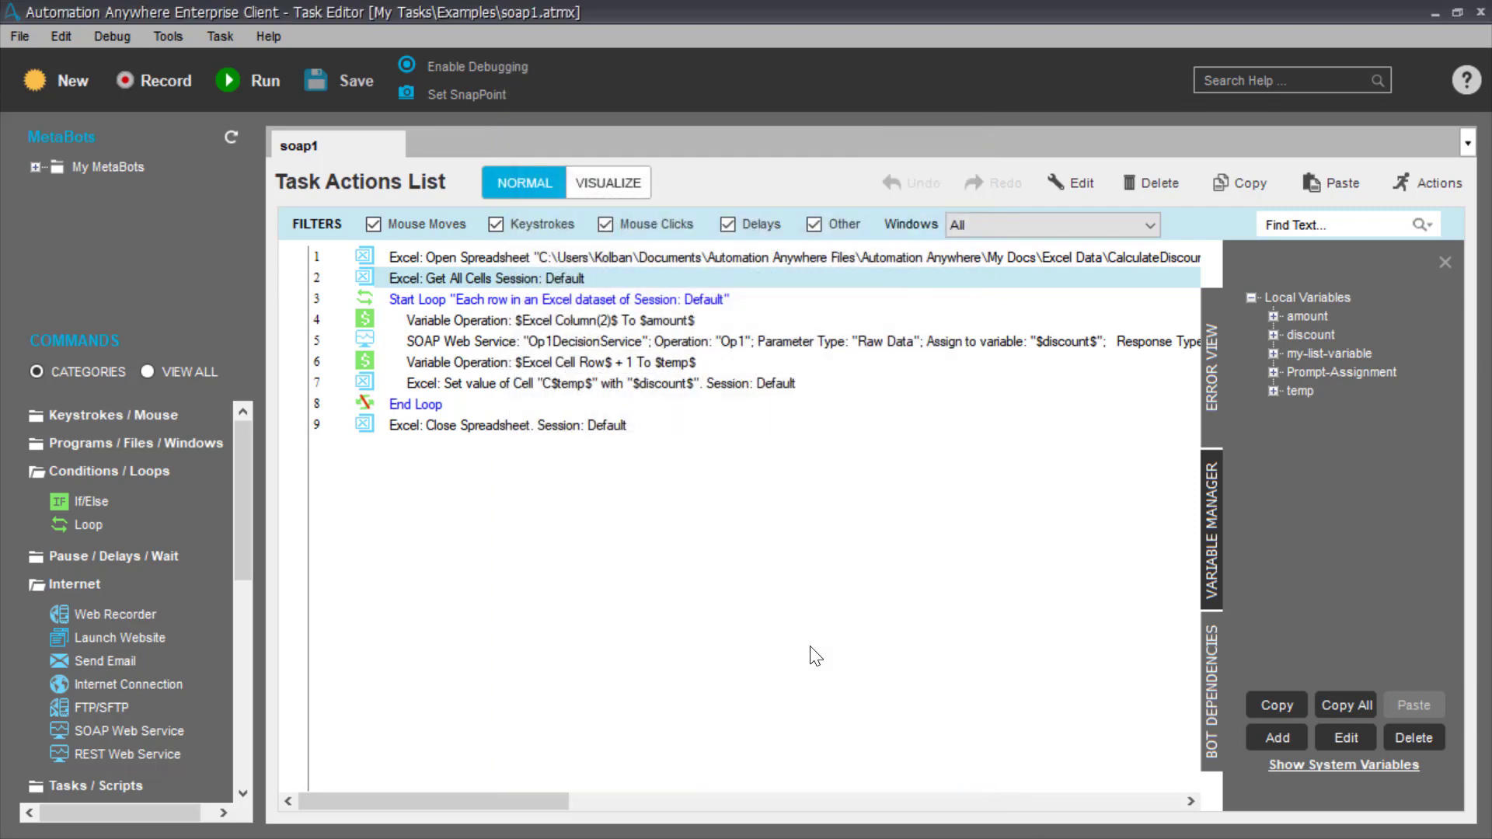
{"action": "key", "text": "Up"}
{"action": "double_click", "coordinate": [557, 253]}
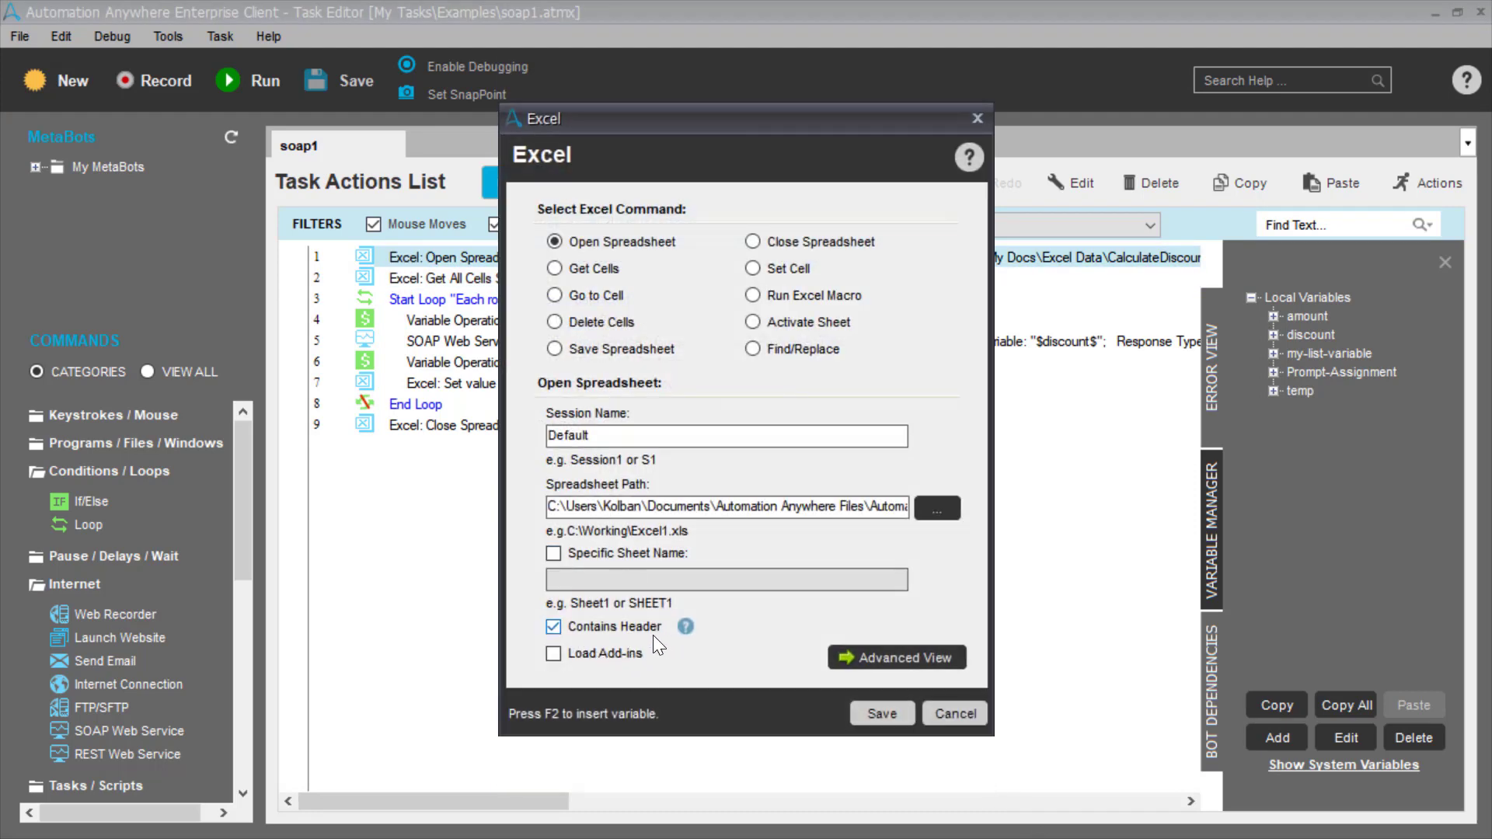
{"action": "left_click", "coordinate": [955, 714]}
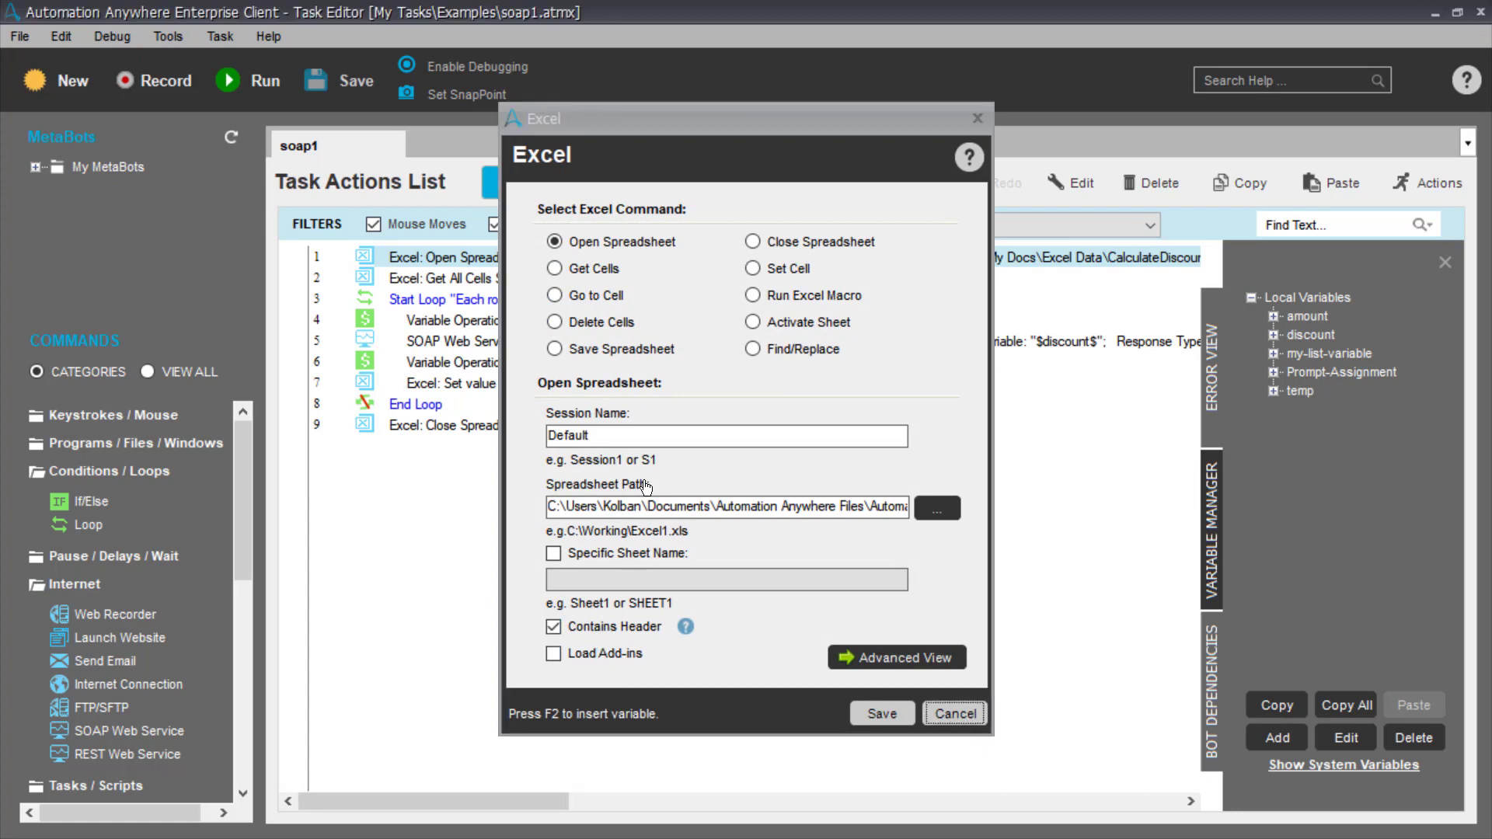
Step: Inspect the Excel dataset loop and the $amount$ variable operation, and compare them with the workbook's rows and price column
{"action": "double_click", "coordinate": [650, 298]}
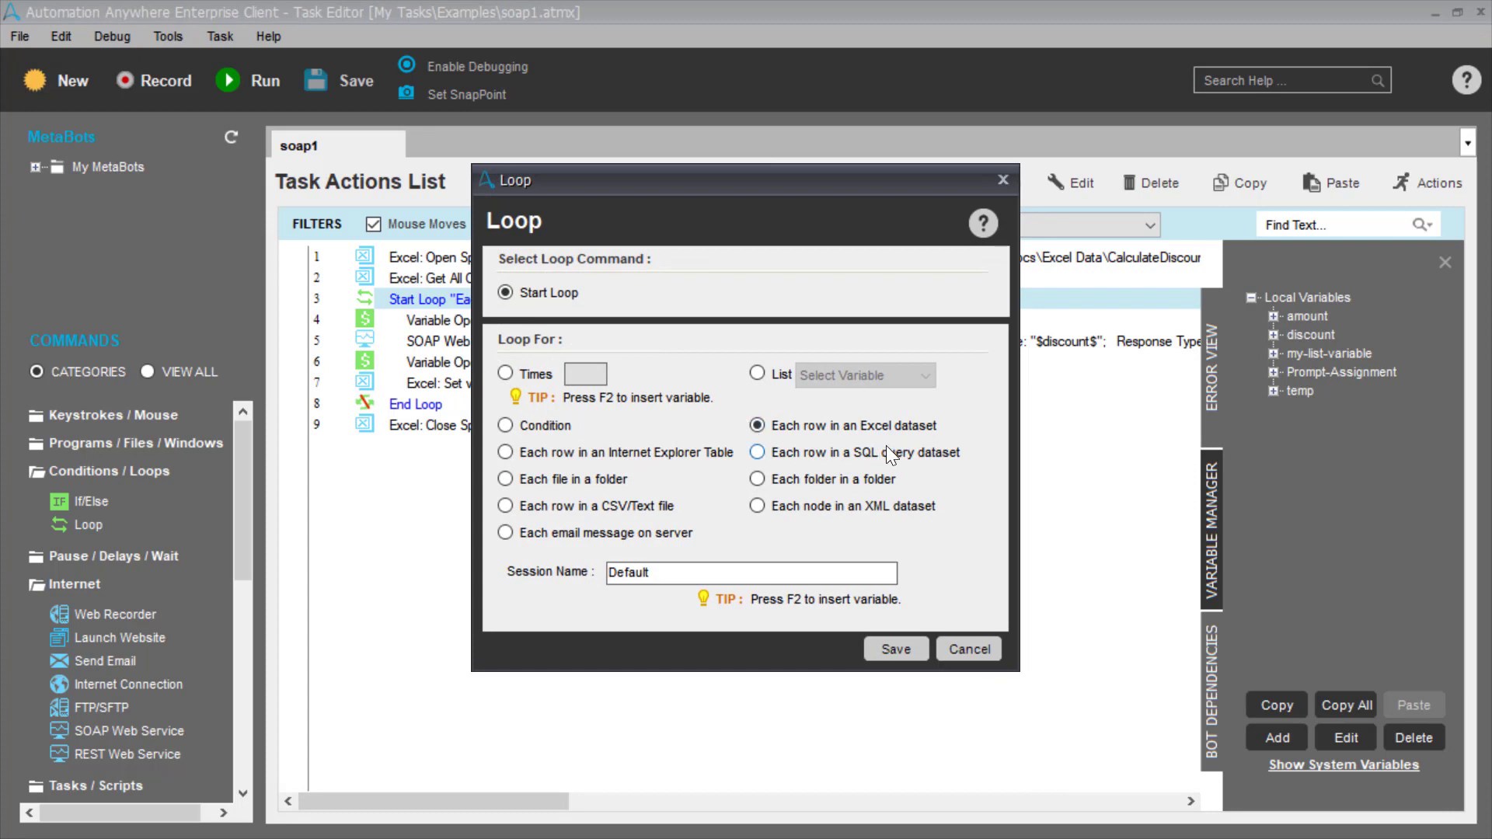
{"action": "left_click", "coordinate": [986, 655]}
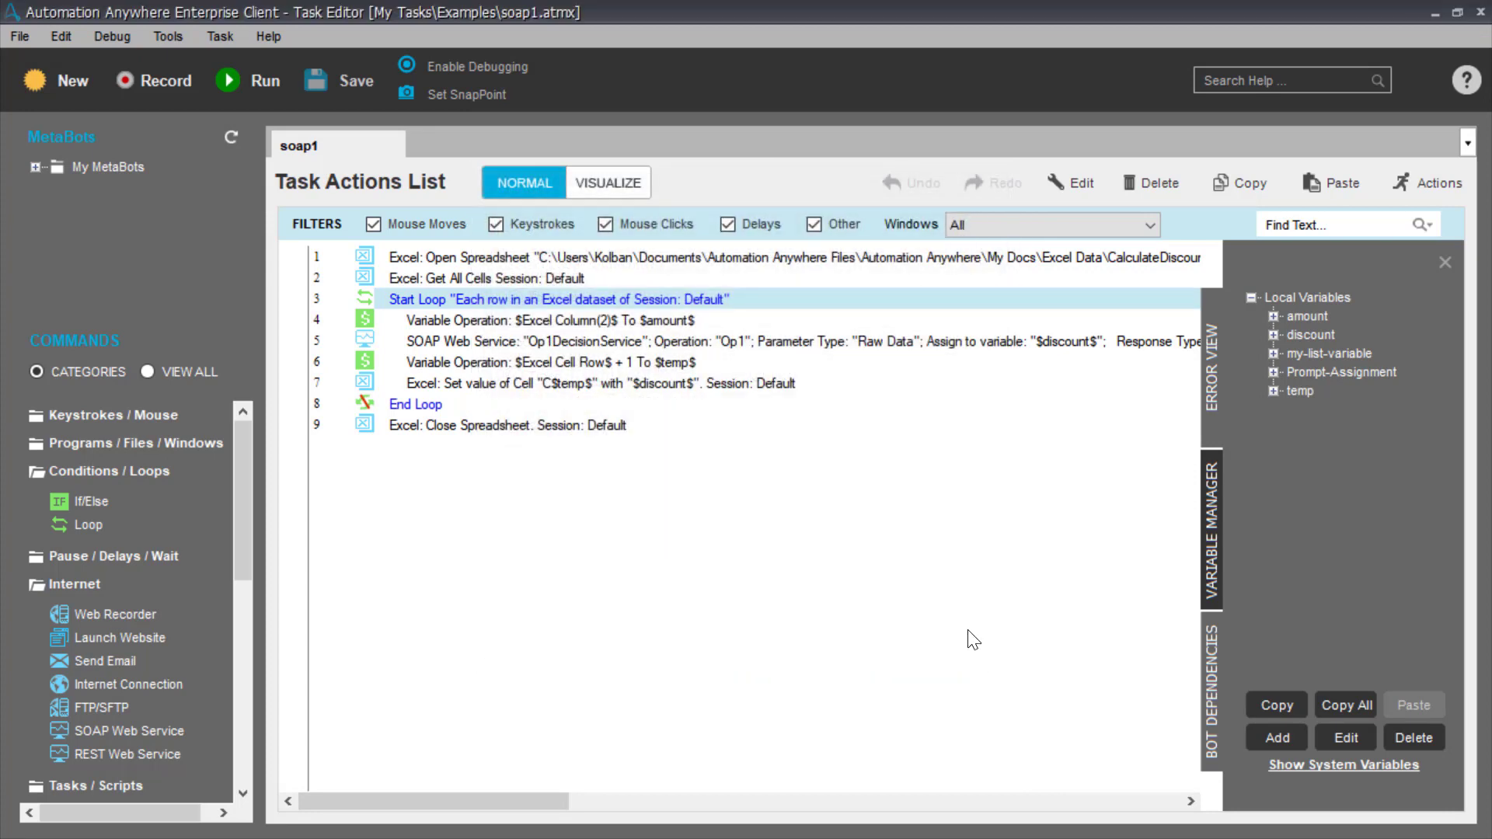
{"action": "double_click", "coordinate": [636, 320]}
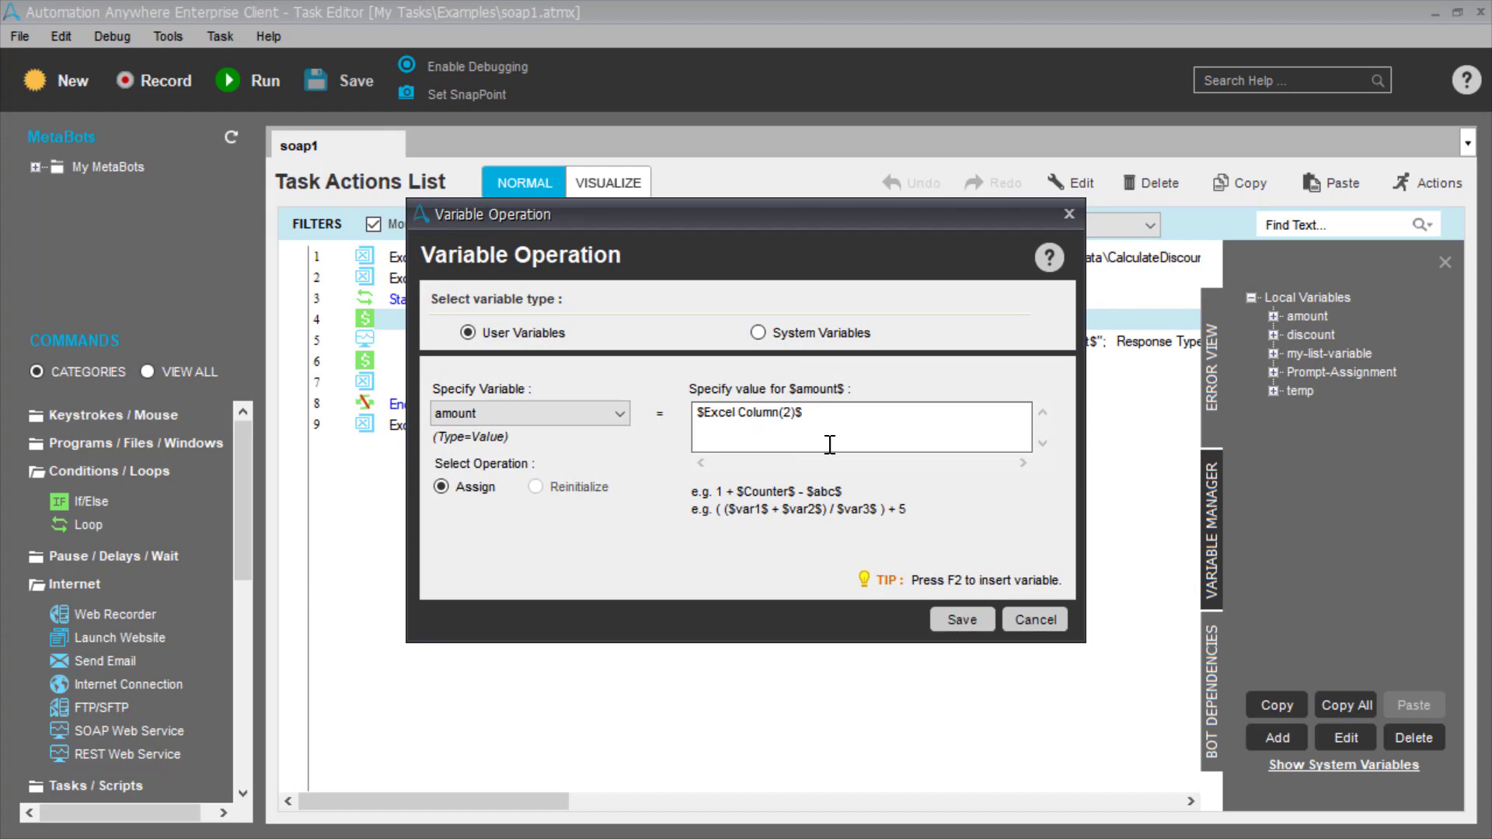
{"action": "left_click", "coordinate": [1036, 620]}
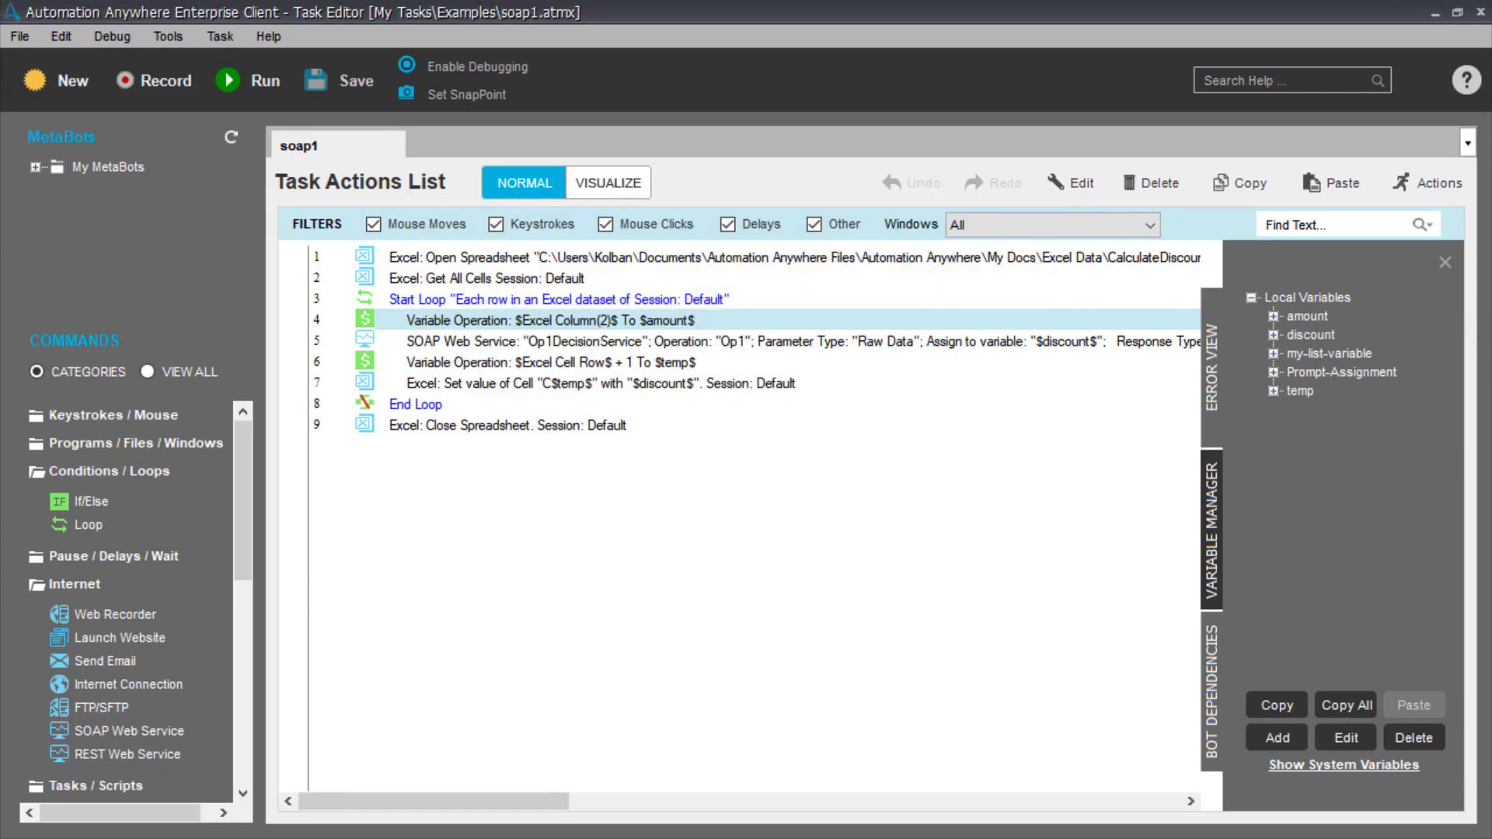
{"action": "key", "text": "alt+Tab"}
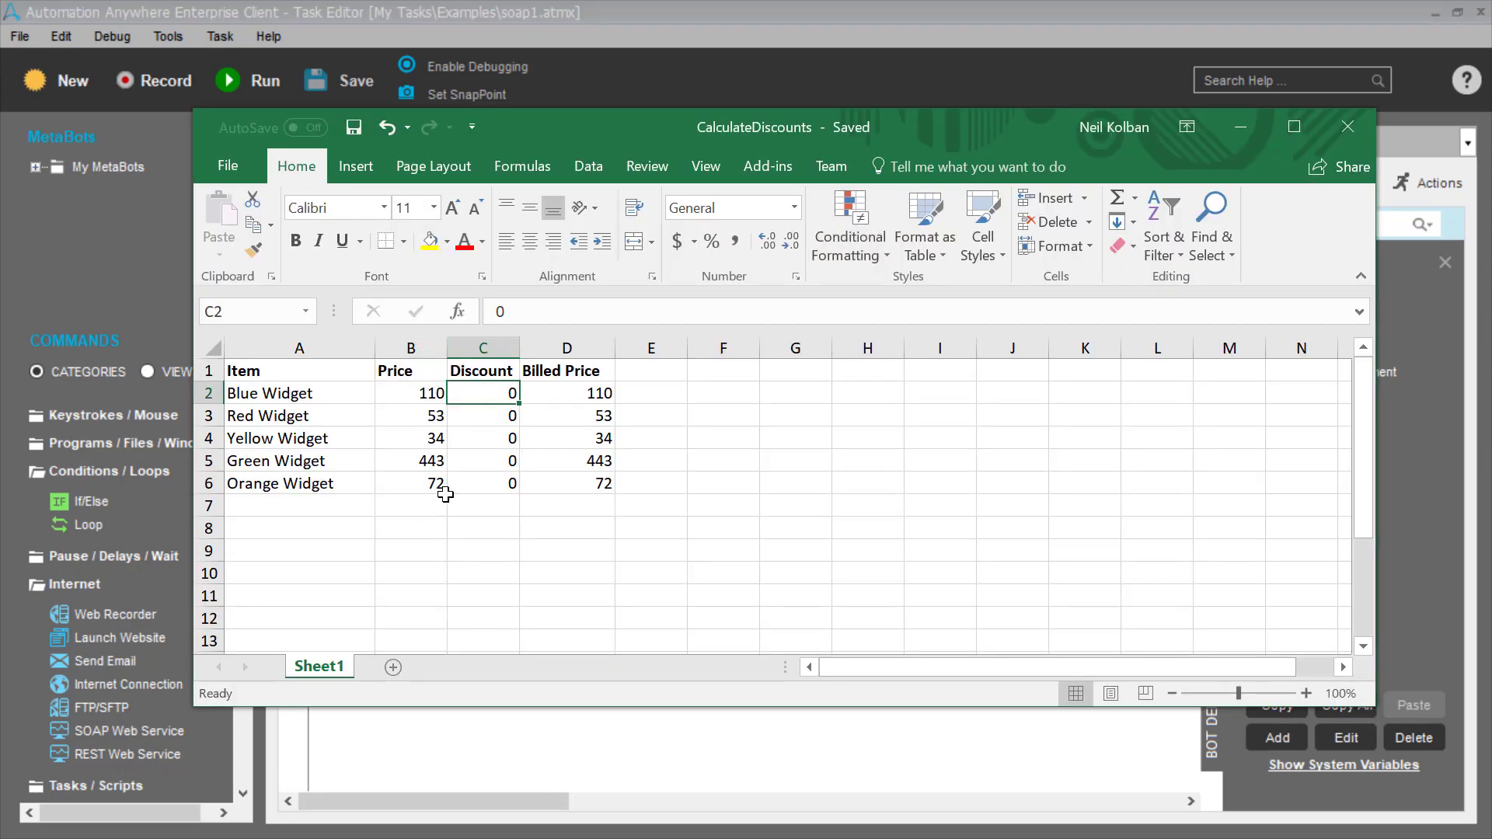
{"action": "left_click", "coordinate": [1240, 127]}
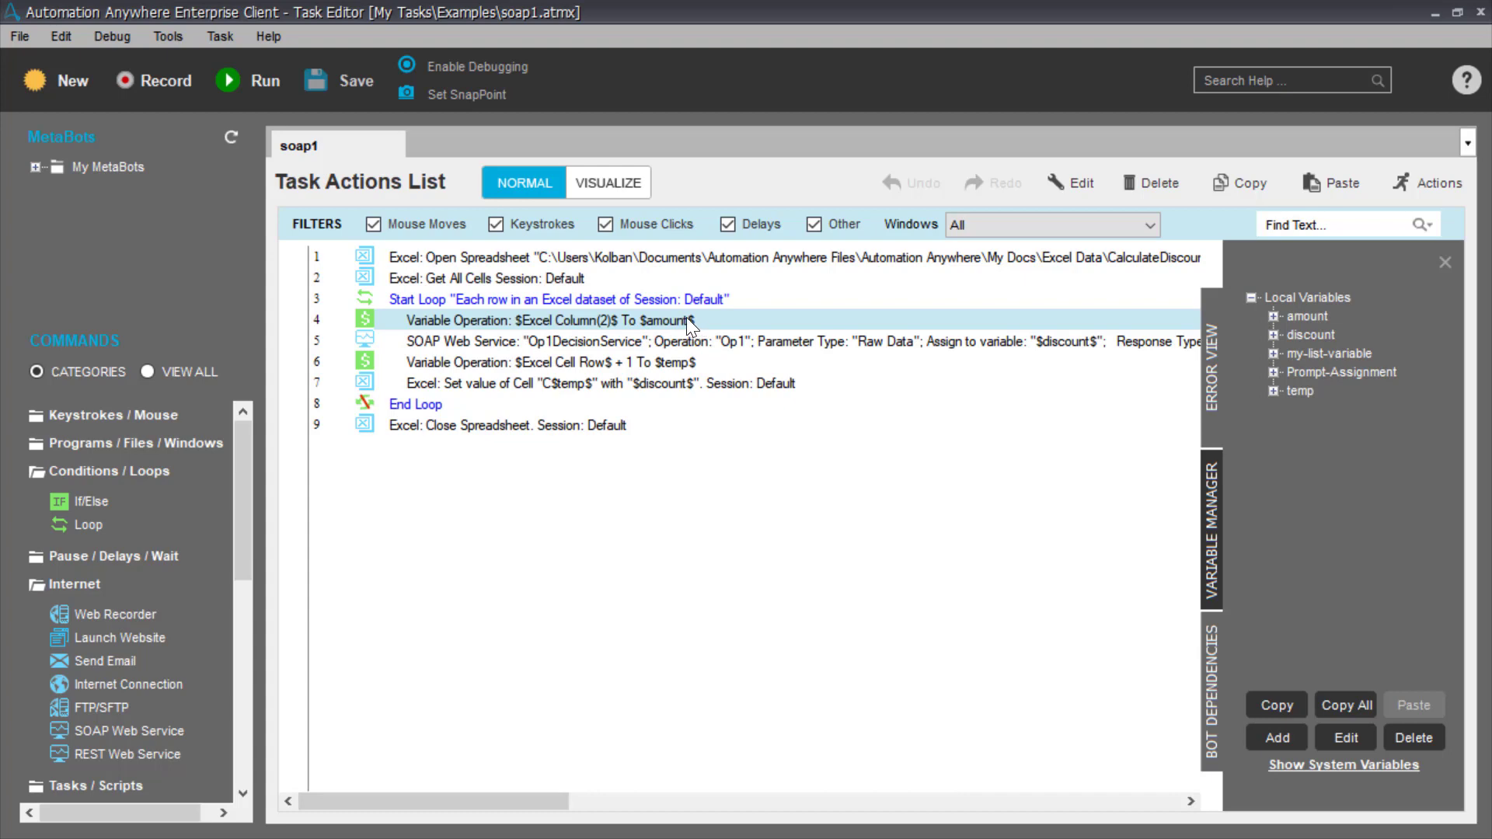
Step: Inspect the SOAP Web Service action's URI, response and output variable settings, and close it without saving
{"action": "left_click", "coordinate": [599, 345]}
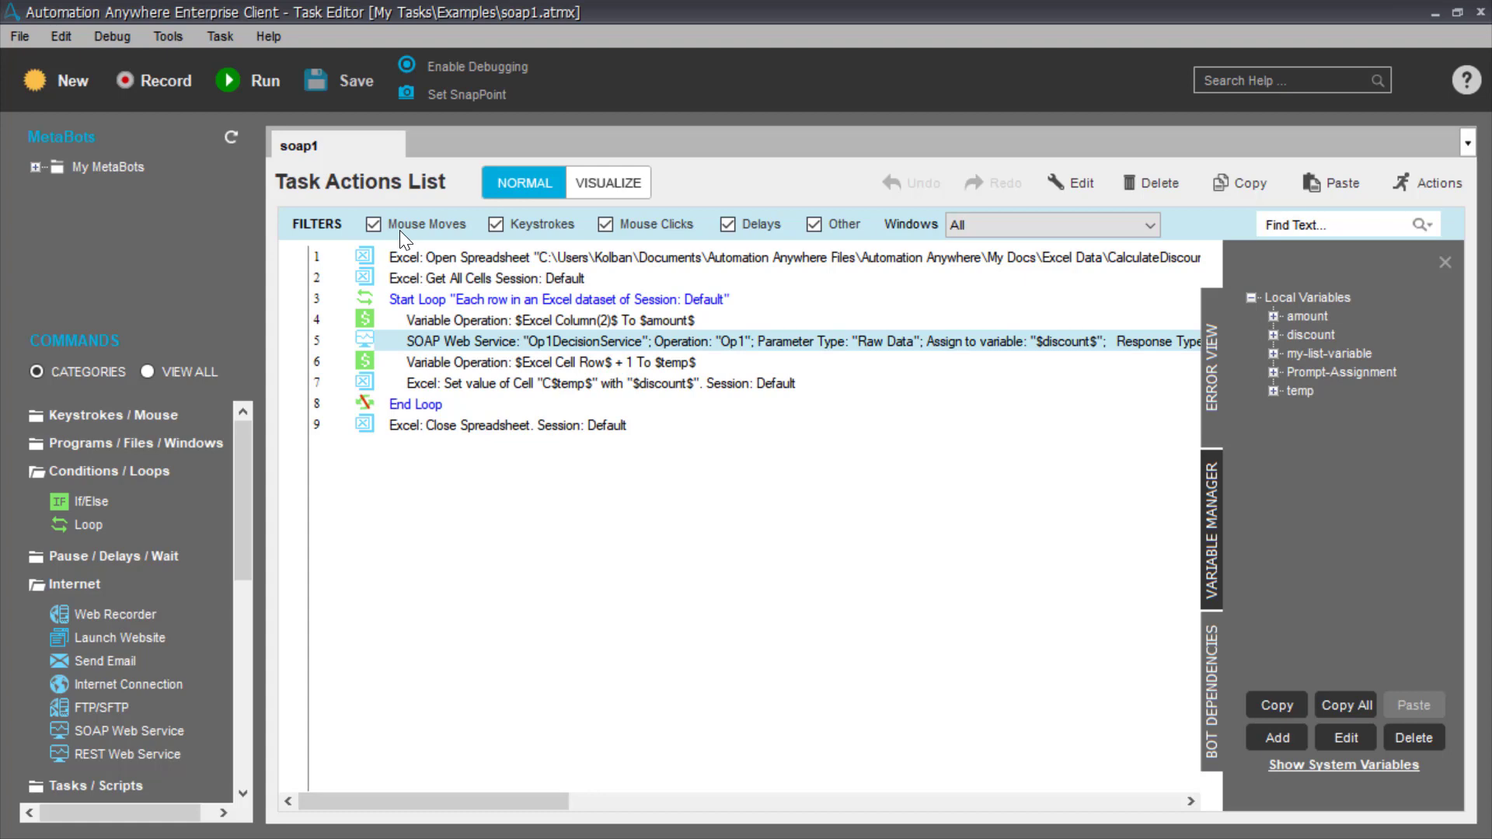
{"action": "key", "text": "Return"}
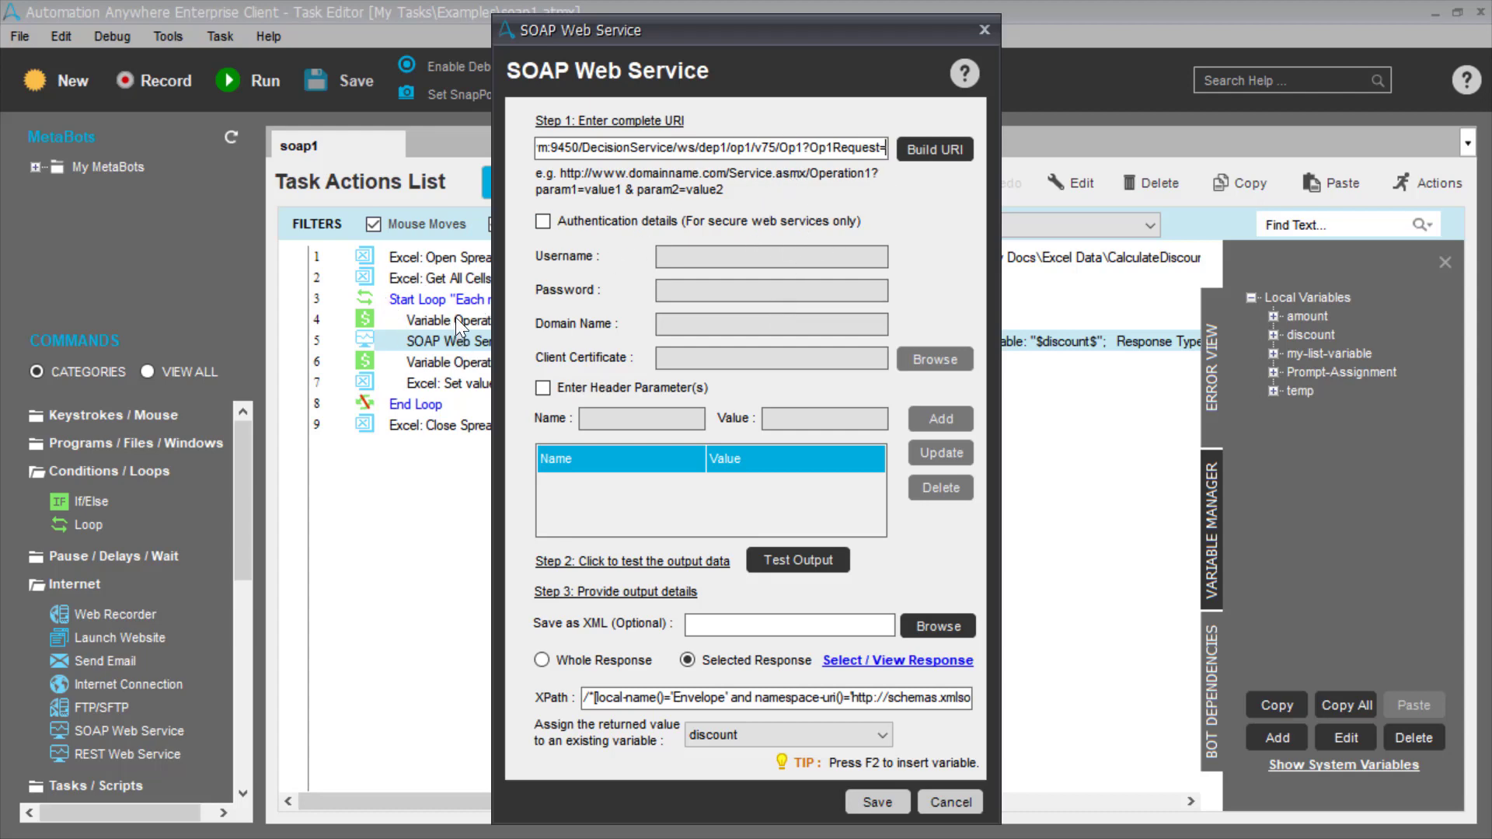
{"action": "left_click", "coordinate": [950, 802]}
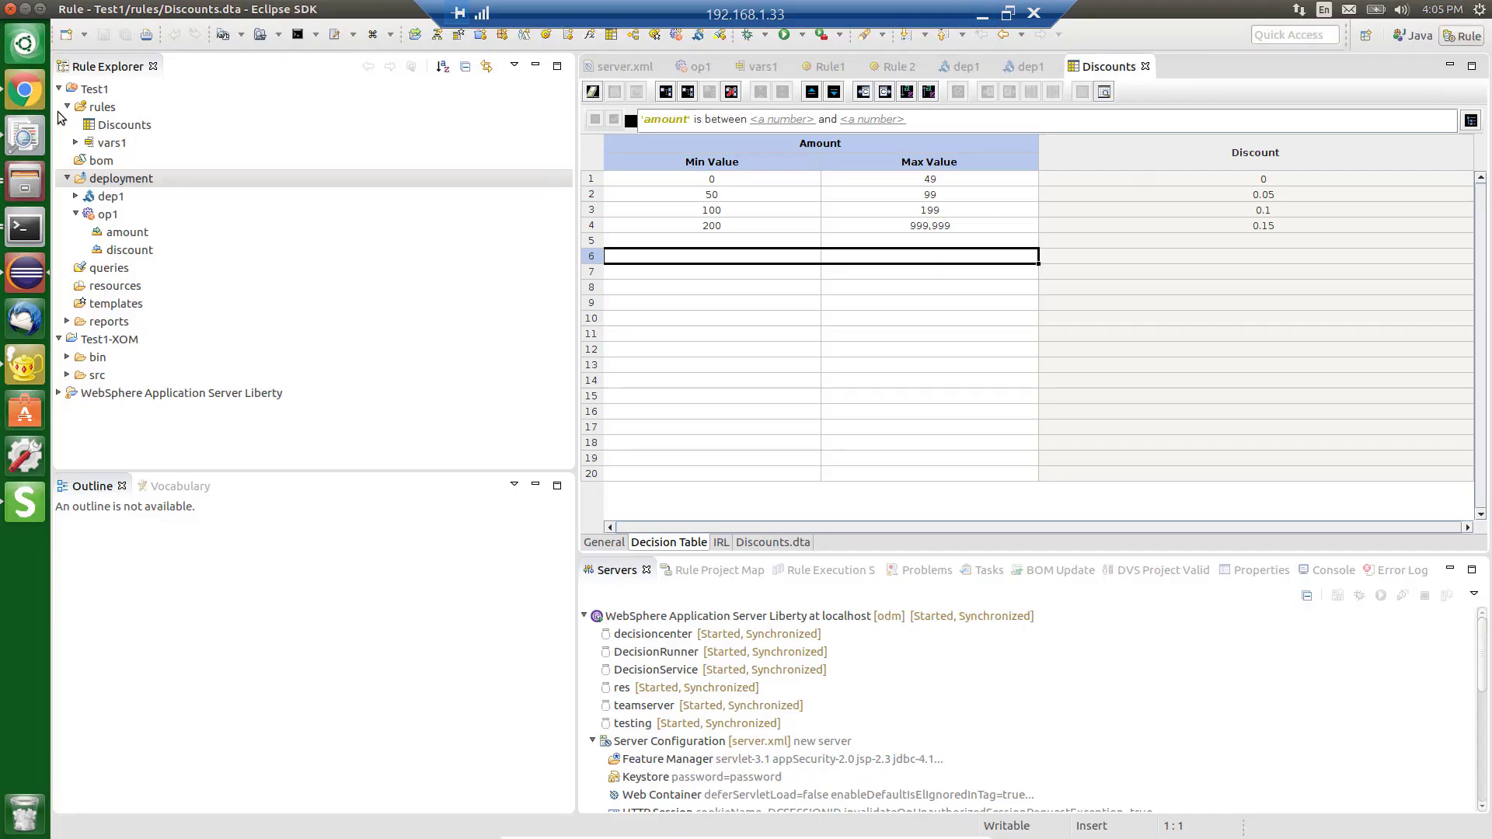
Step: View the HTDS description file options for ruleset /dep1/1.0/op1/1.3 in the Rule Execution Server console, and return to the task editor
{"action": "left_click", "coordinate": [34, 99]}
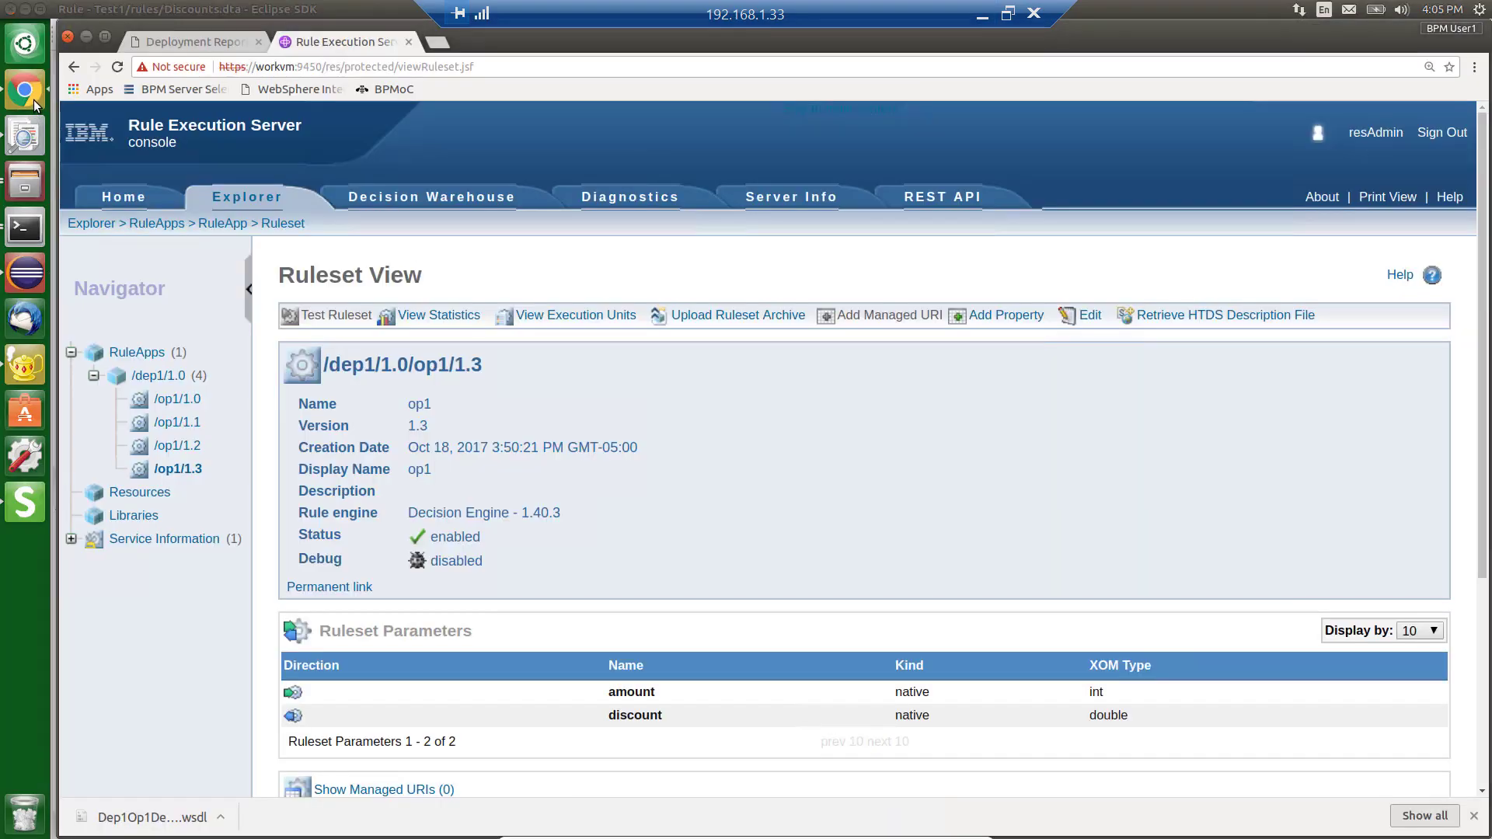
{"action": "left_click", "coordinate": [185, 470]}
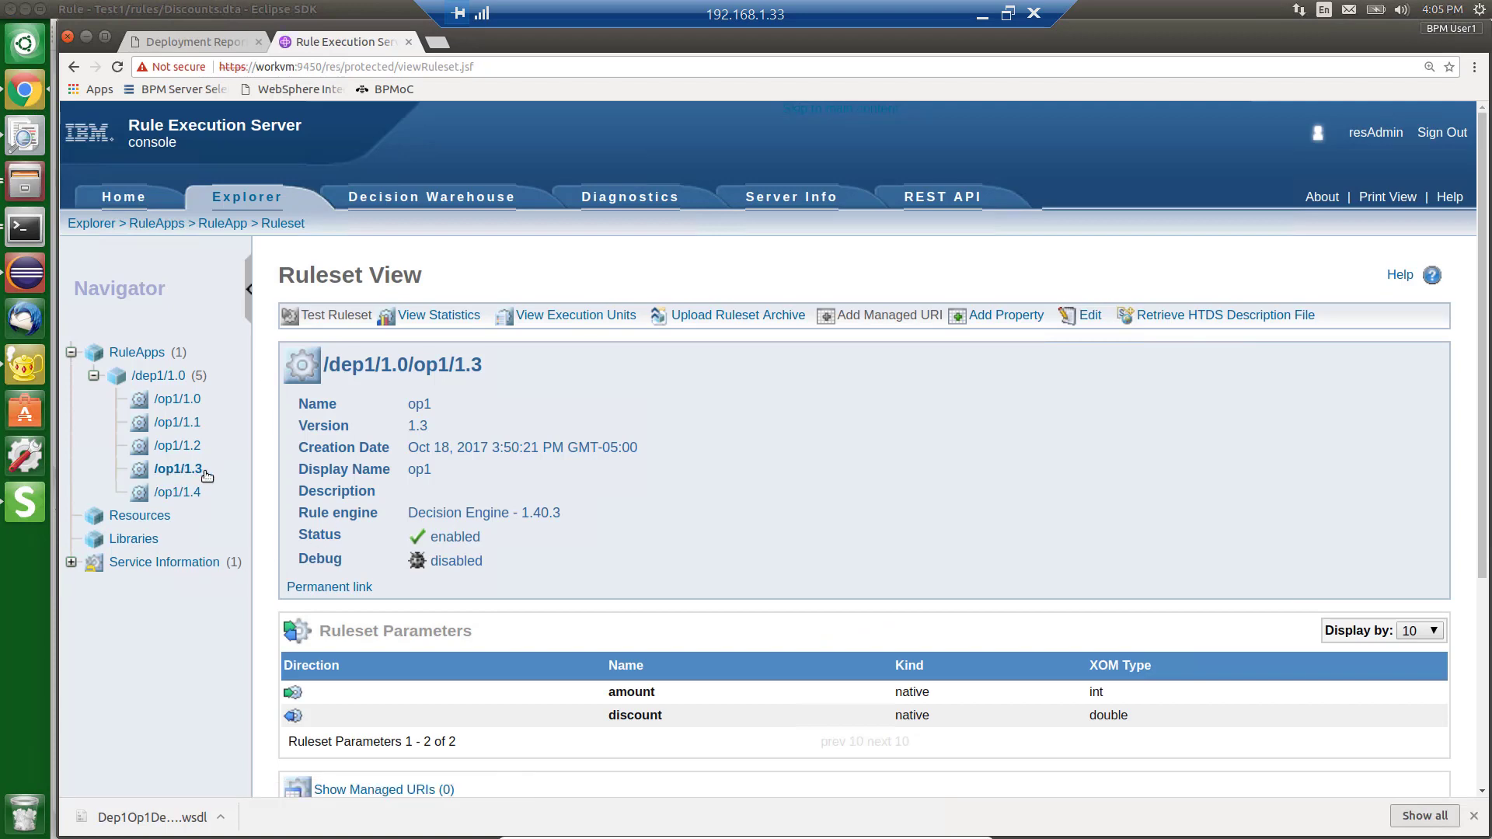
{"action": "left_click", "coordinate": [1195, 319]}
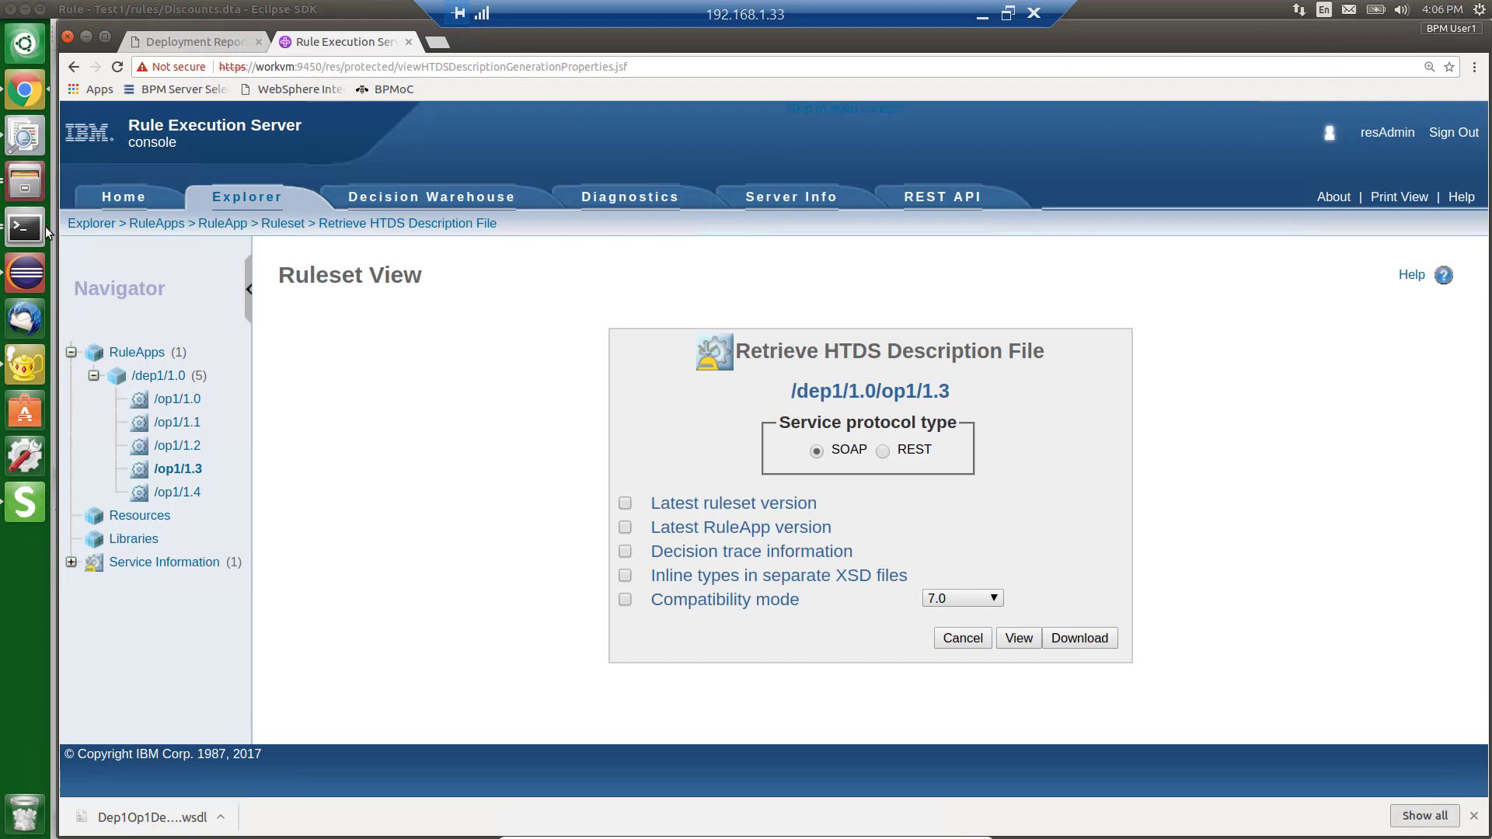
{"action": "left_click", "coordinate": [30, 278]}
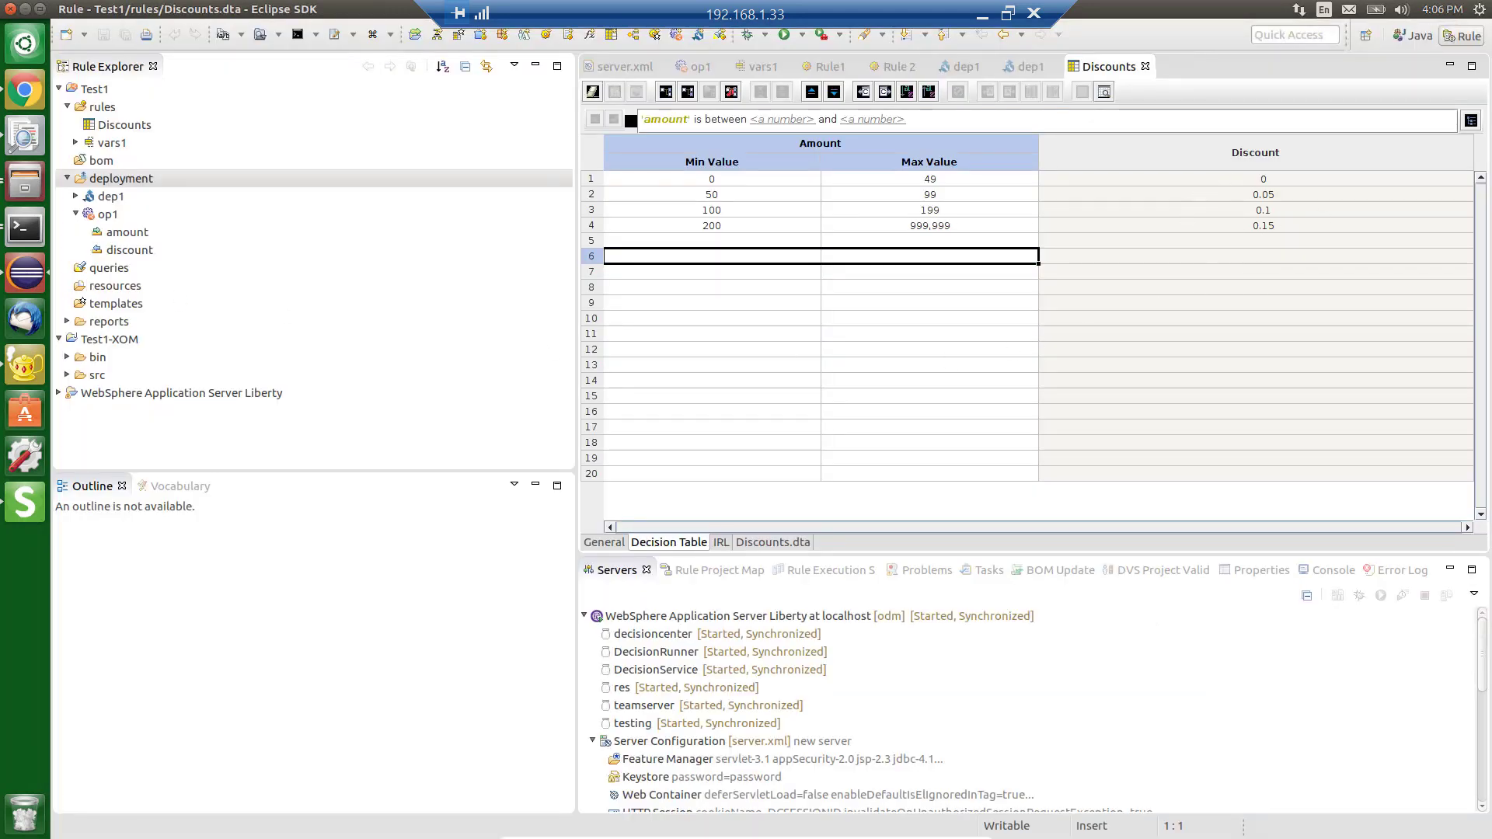
{"action": "left_click", "coordinate": [982, 15]}
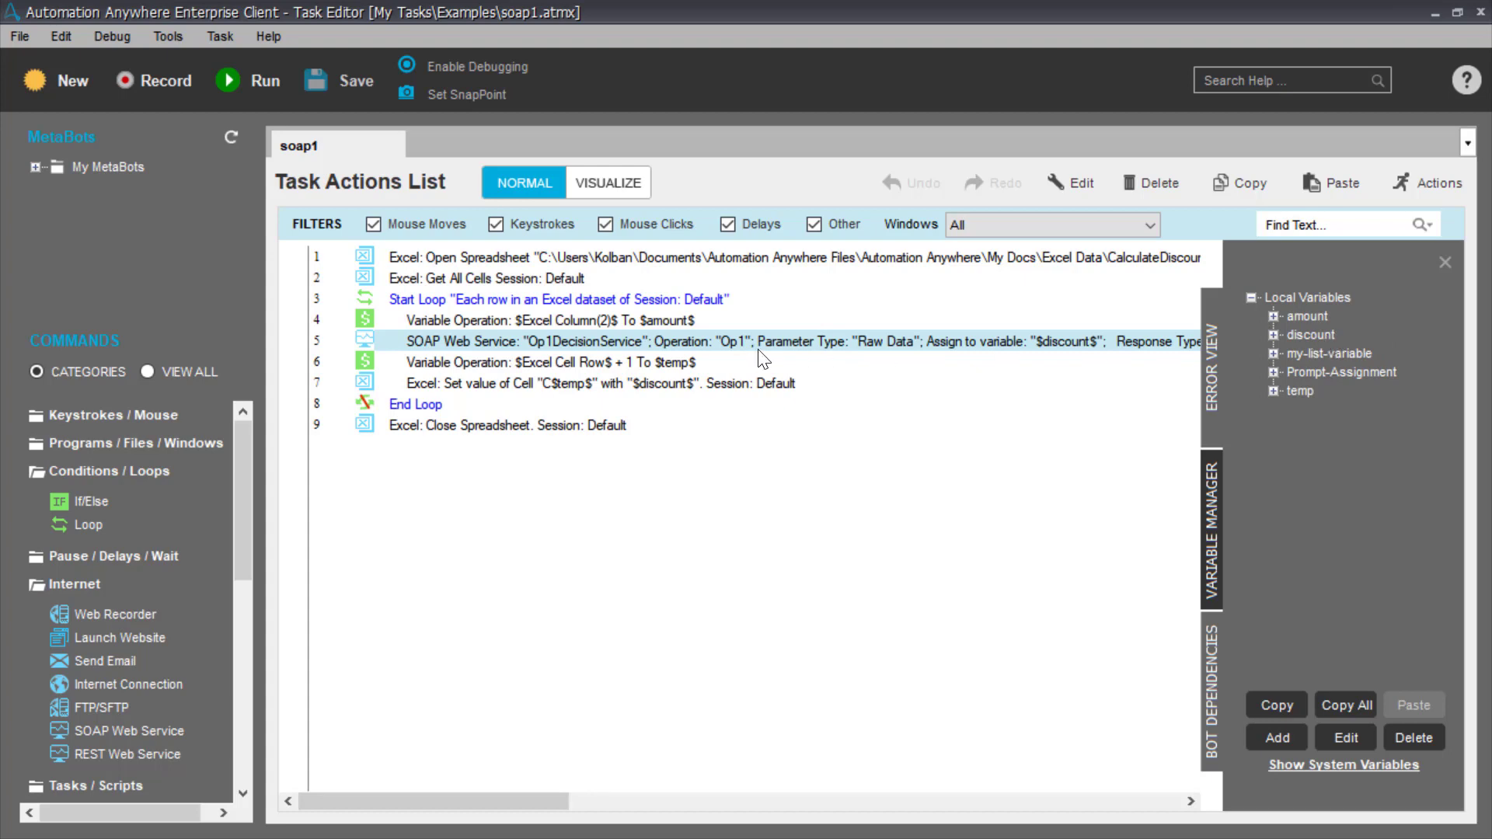
Step: Review the $temp$ row calculation and the Set Cell action for C$temp$, checking both against the workbook's rows and discount column
{"action": "left_click", "coordinate": [591, 360]}
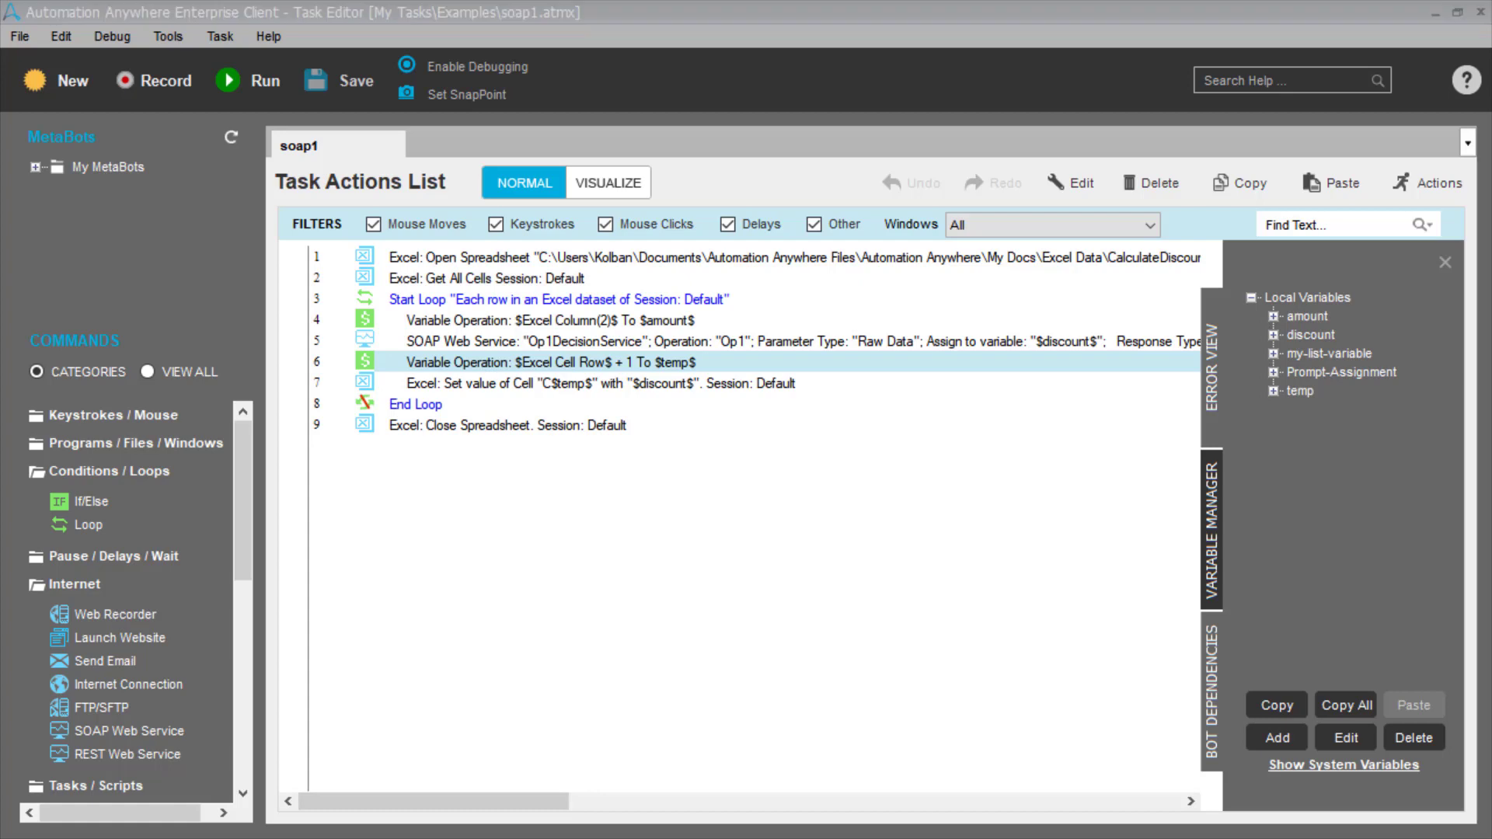
{"action": "key", "text": "alt+Tab"}
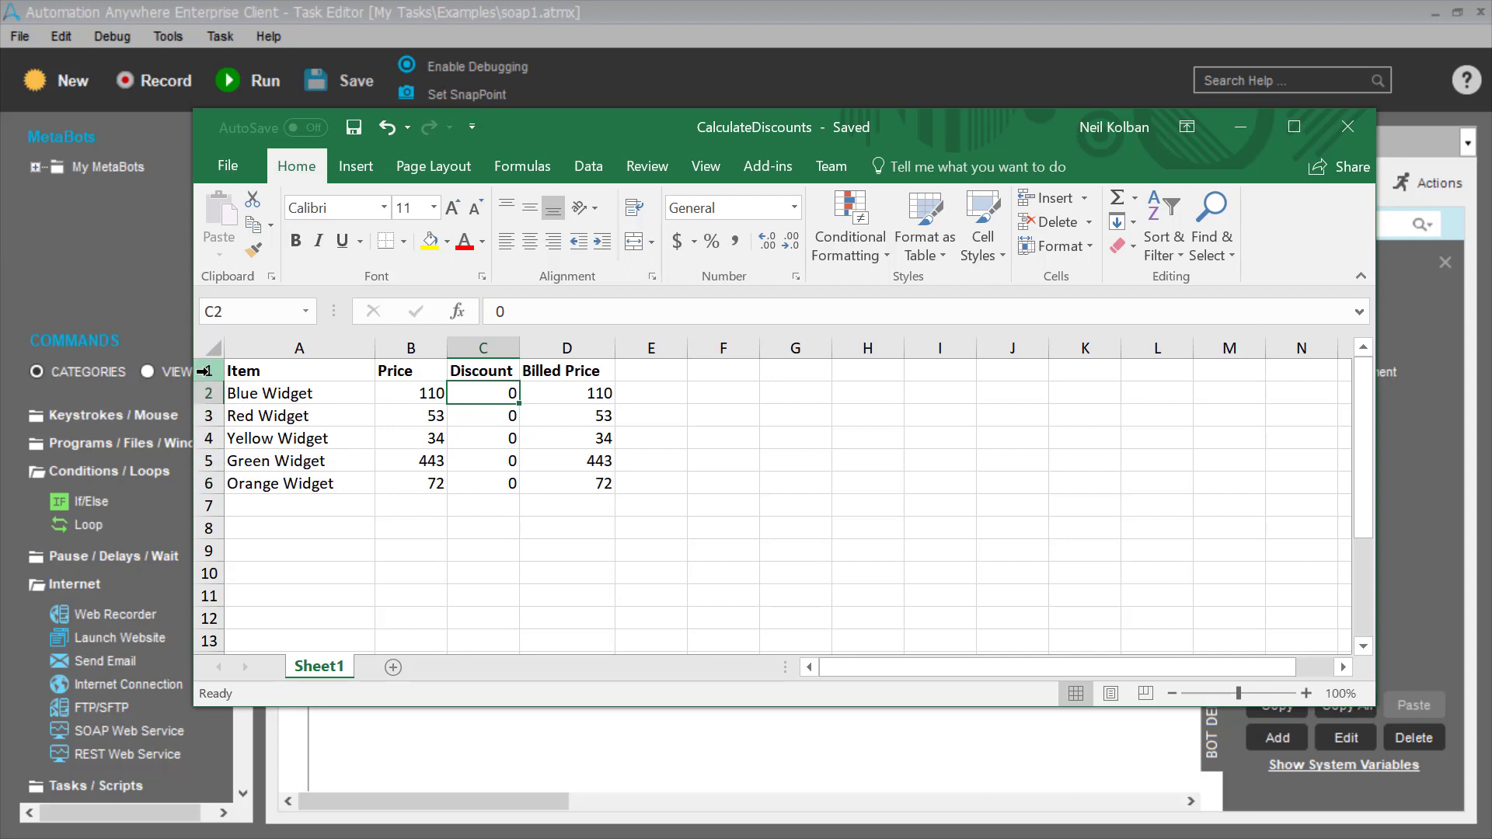
{"action": "left_click", "coordinate": [1240, 124]}
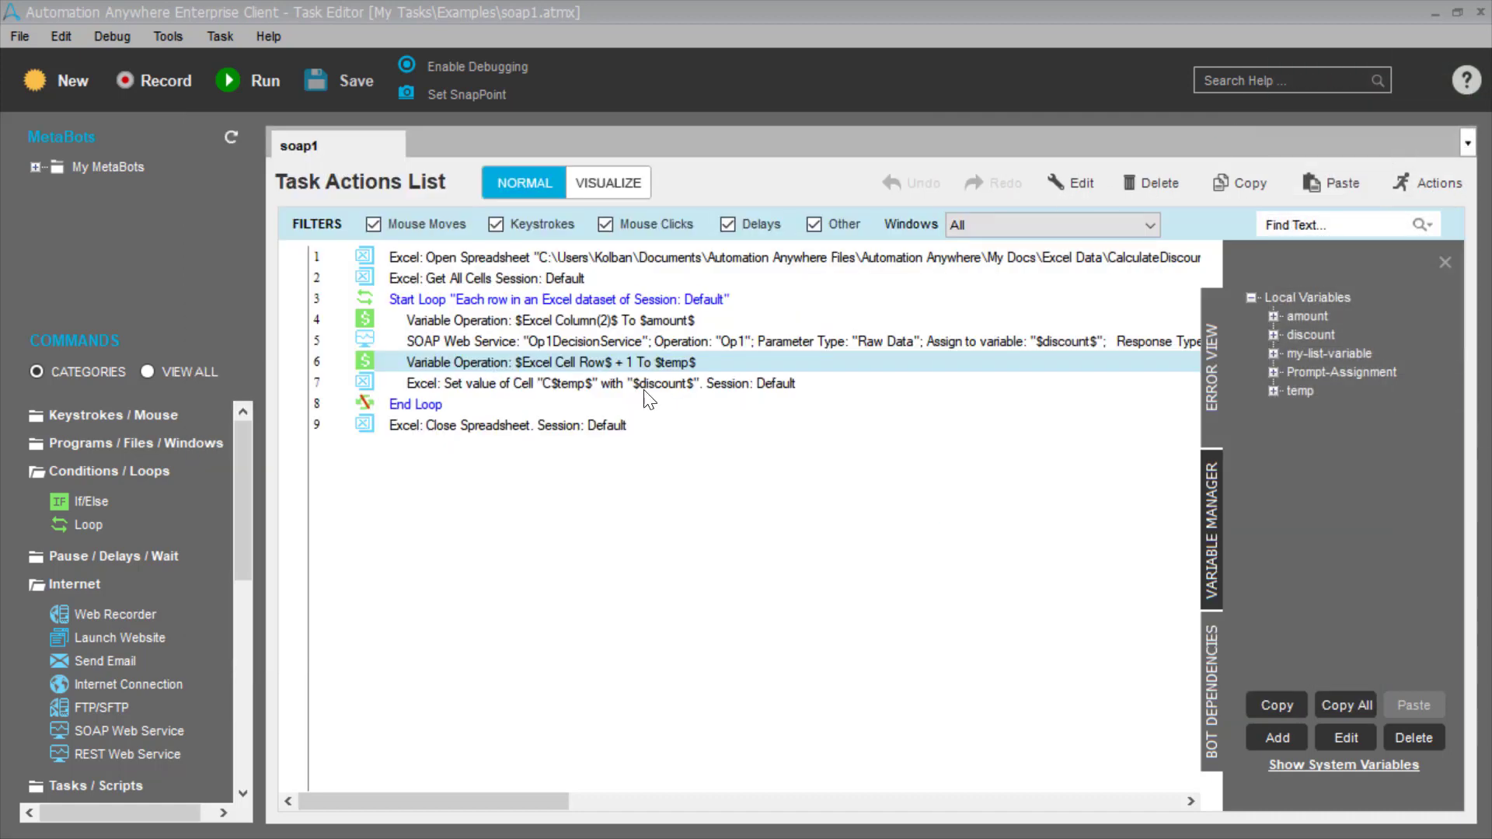
{"action": "left_click", "coordinate": [592, 385]}
{"action": "double_click", "coordinate": [586, 387]}
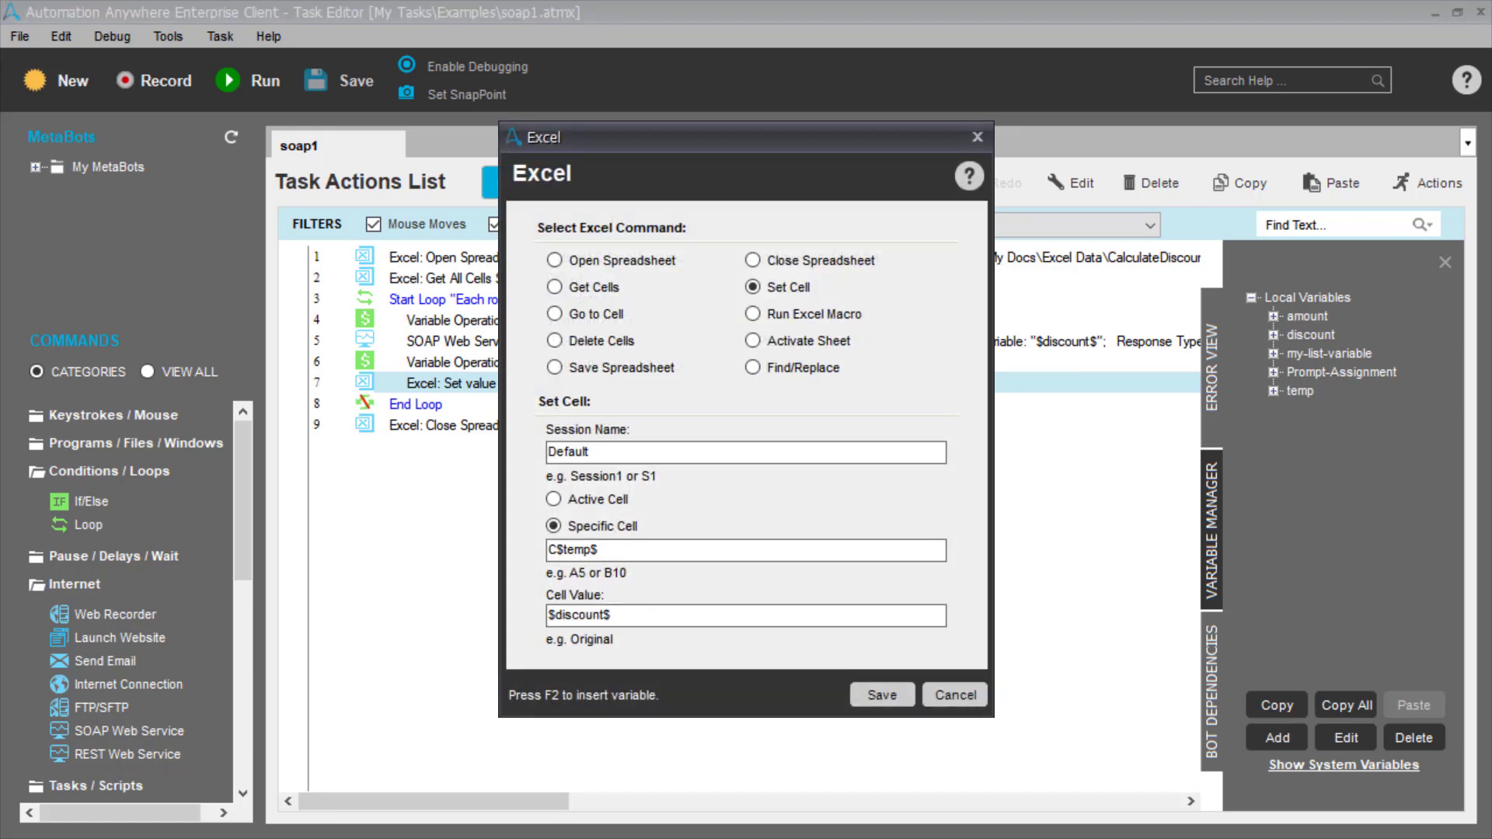
{"action": "key", "text": "alt+Tab"}
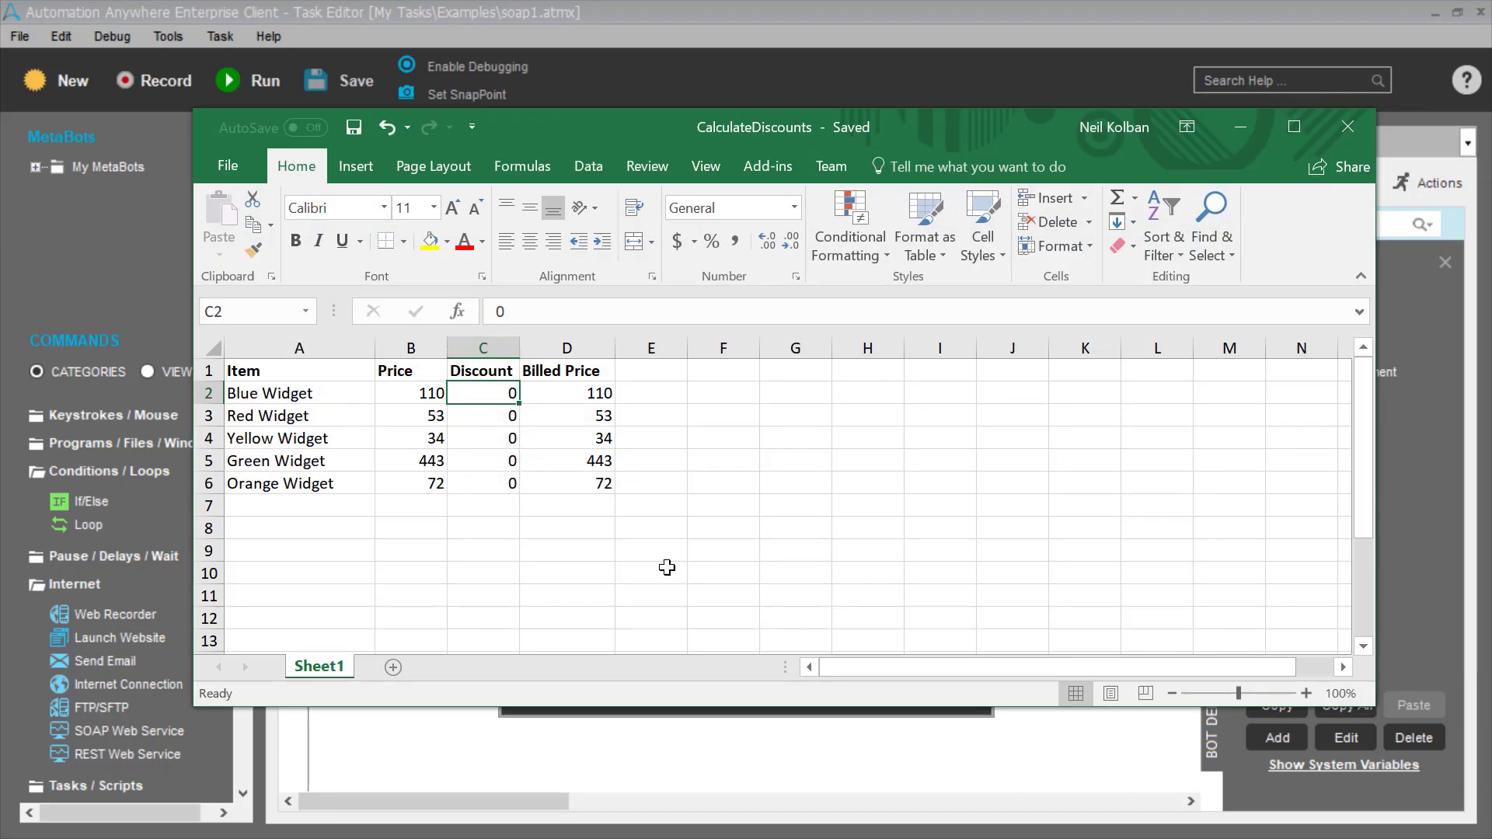
{"action": "left_click", "coordinate": [1236, 127]}
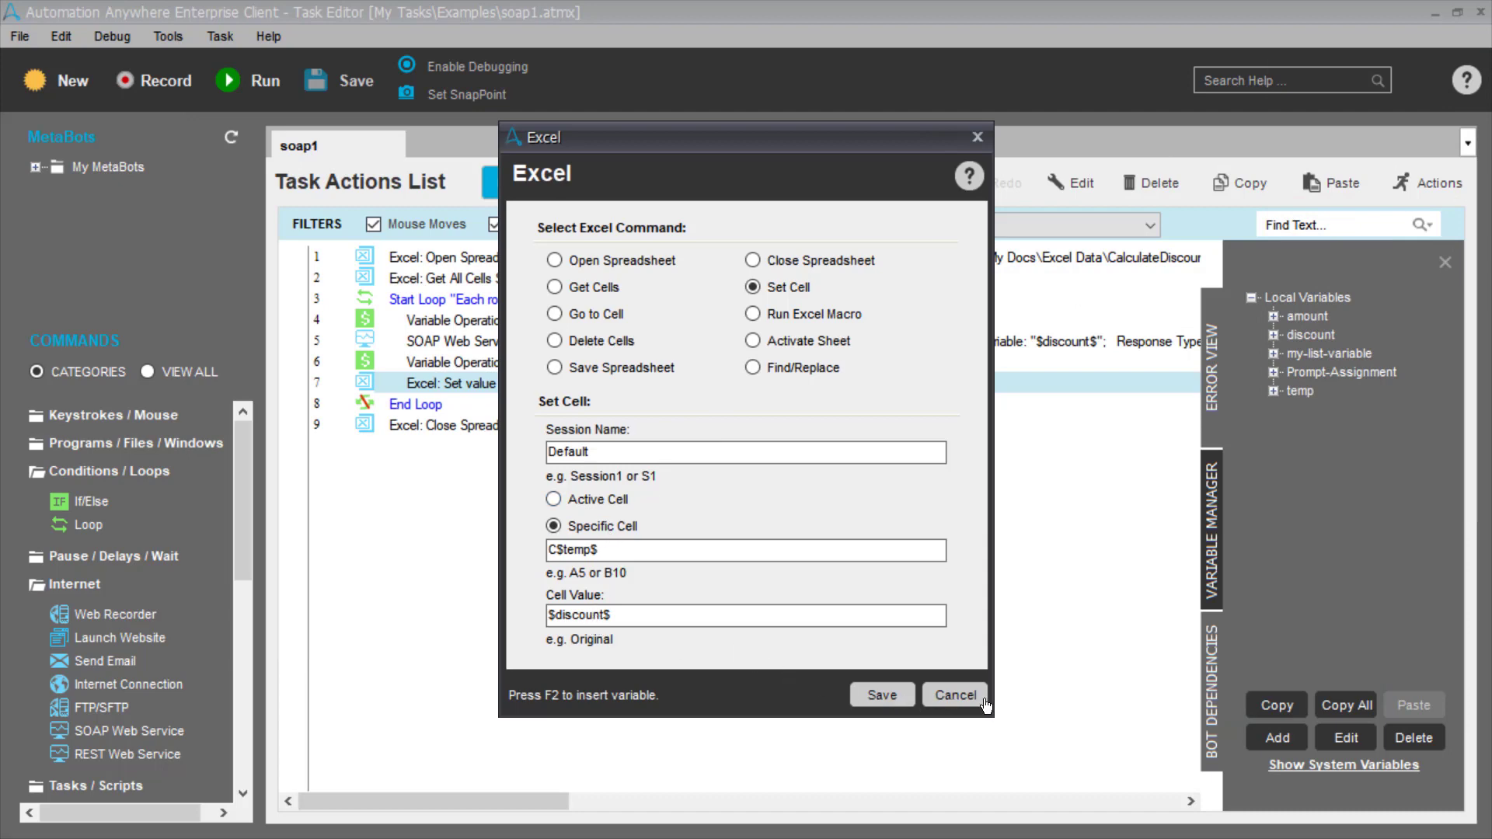
{"action": "left_click", "coordinate": [955, 695]}
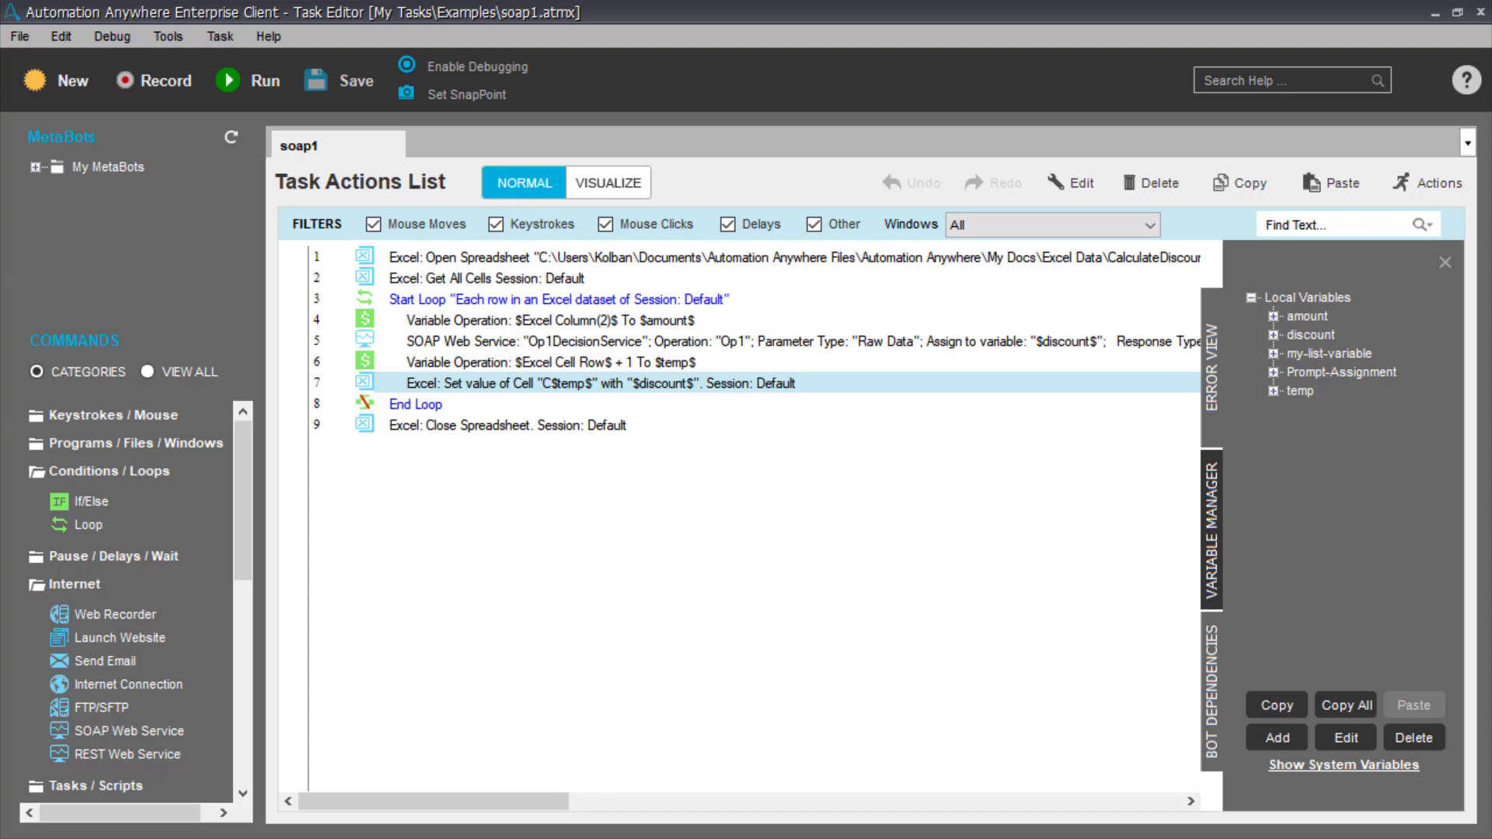
Step: Bring up the CalculateDiscounts workbook and run the soap1 task
{"action": "key", "text": "alt+Tab"}
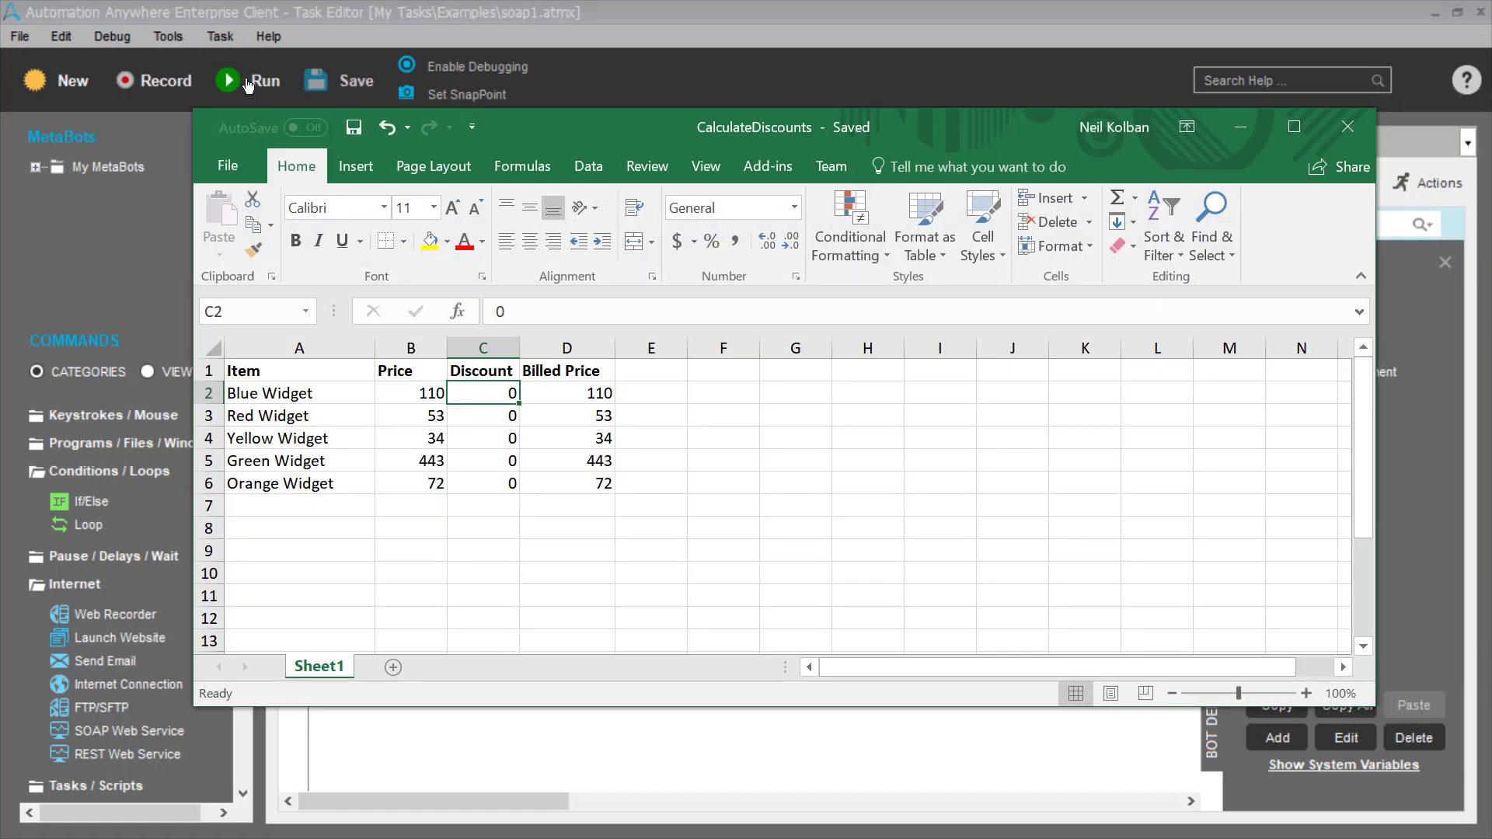
{"action": "left_click", "coordinate": [247, 84]}
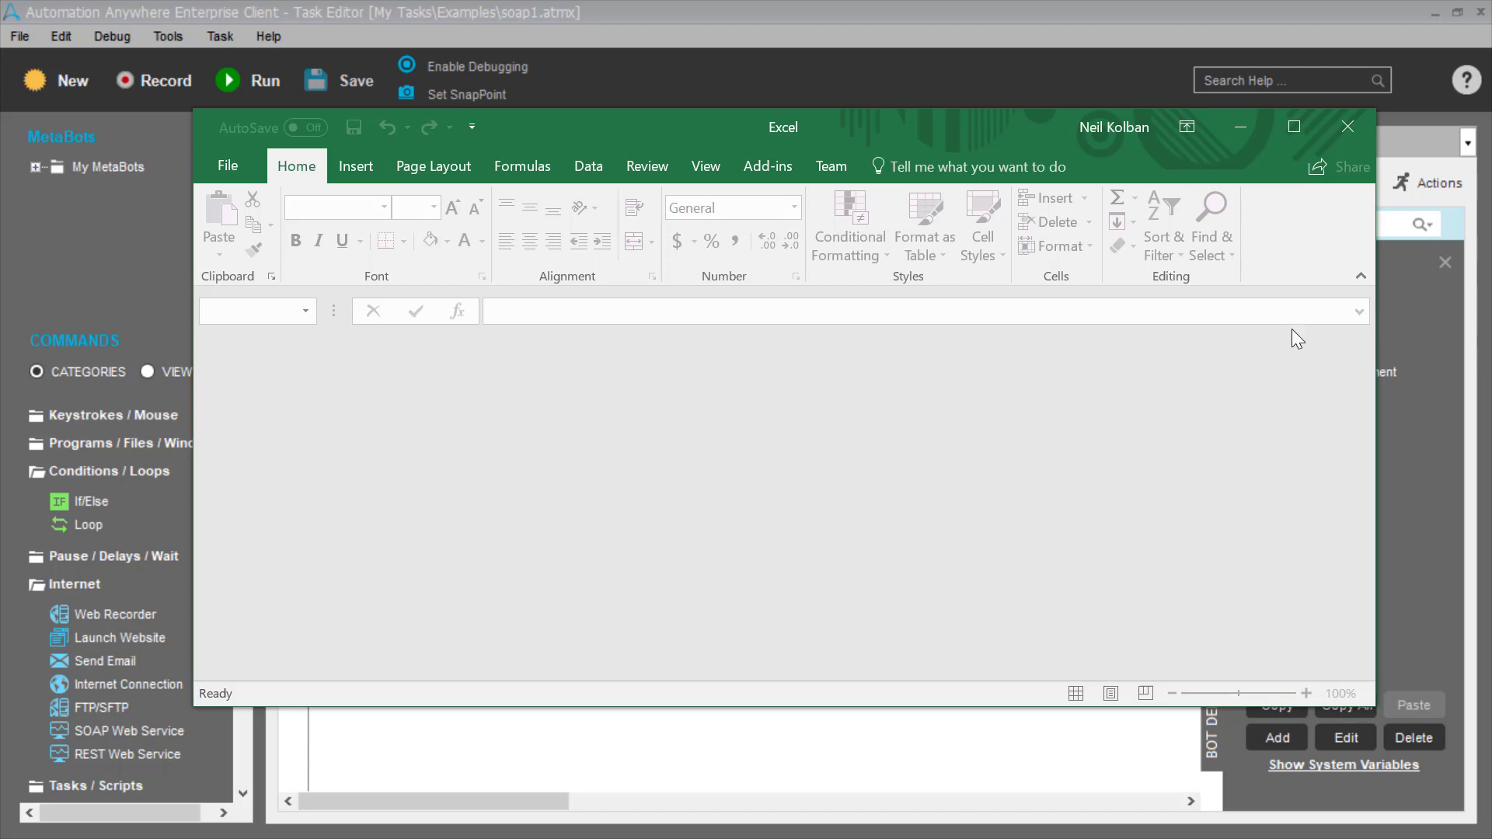
Step: Switch to Eclipse on the remote machine, set the Discounts decision table's discount for amounts 50 to 99 to 0.07, and save
{"action": "left_click", "coordinate": [1337, 116]}
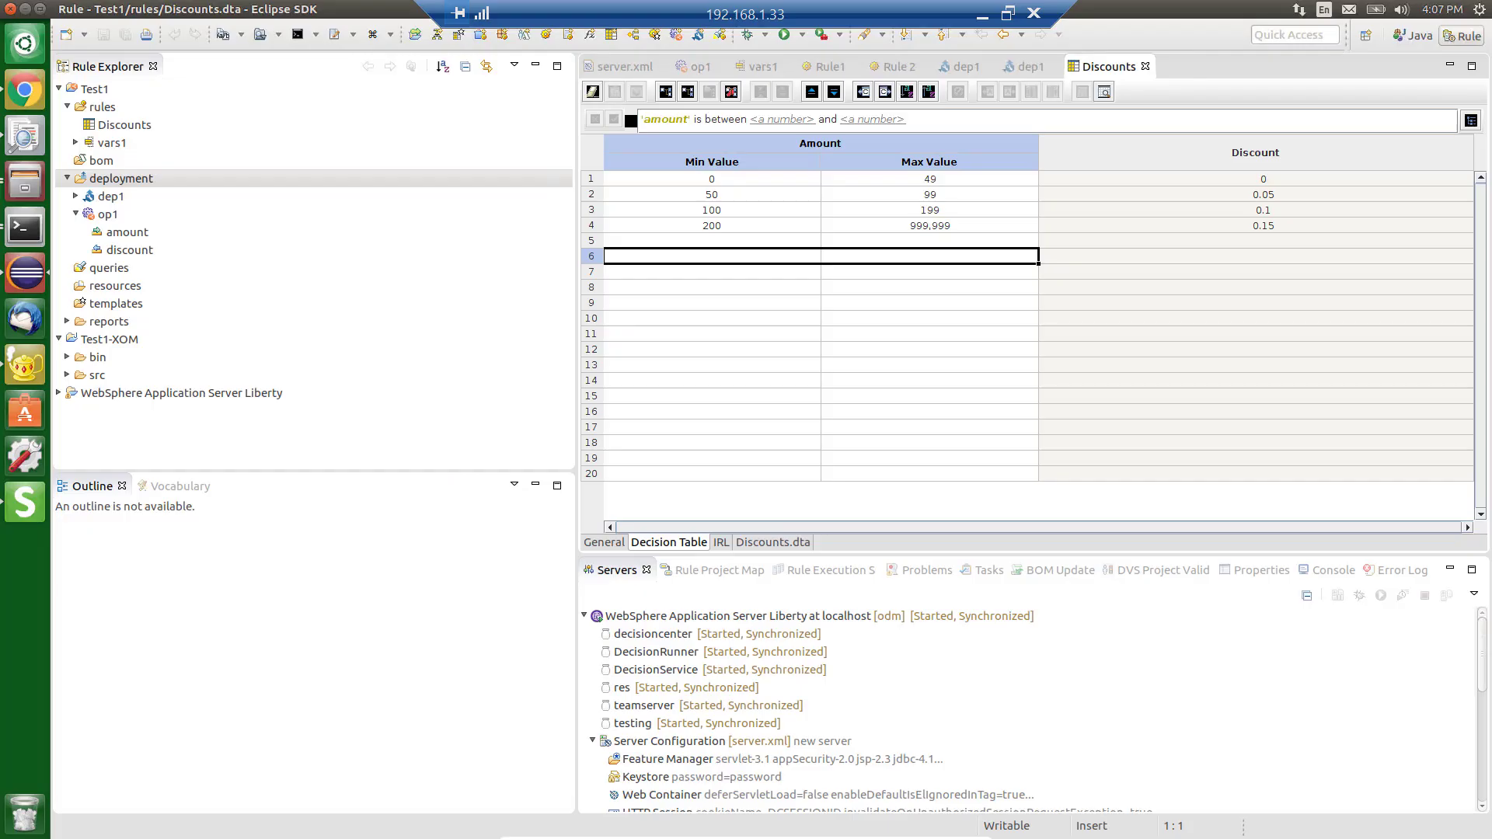
{"action": "left_click", "coordinate": [1272, 196]}
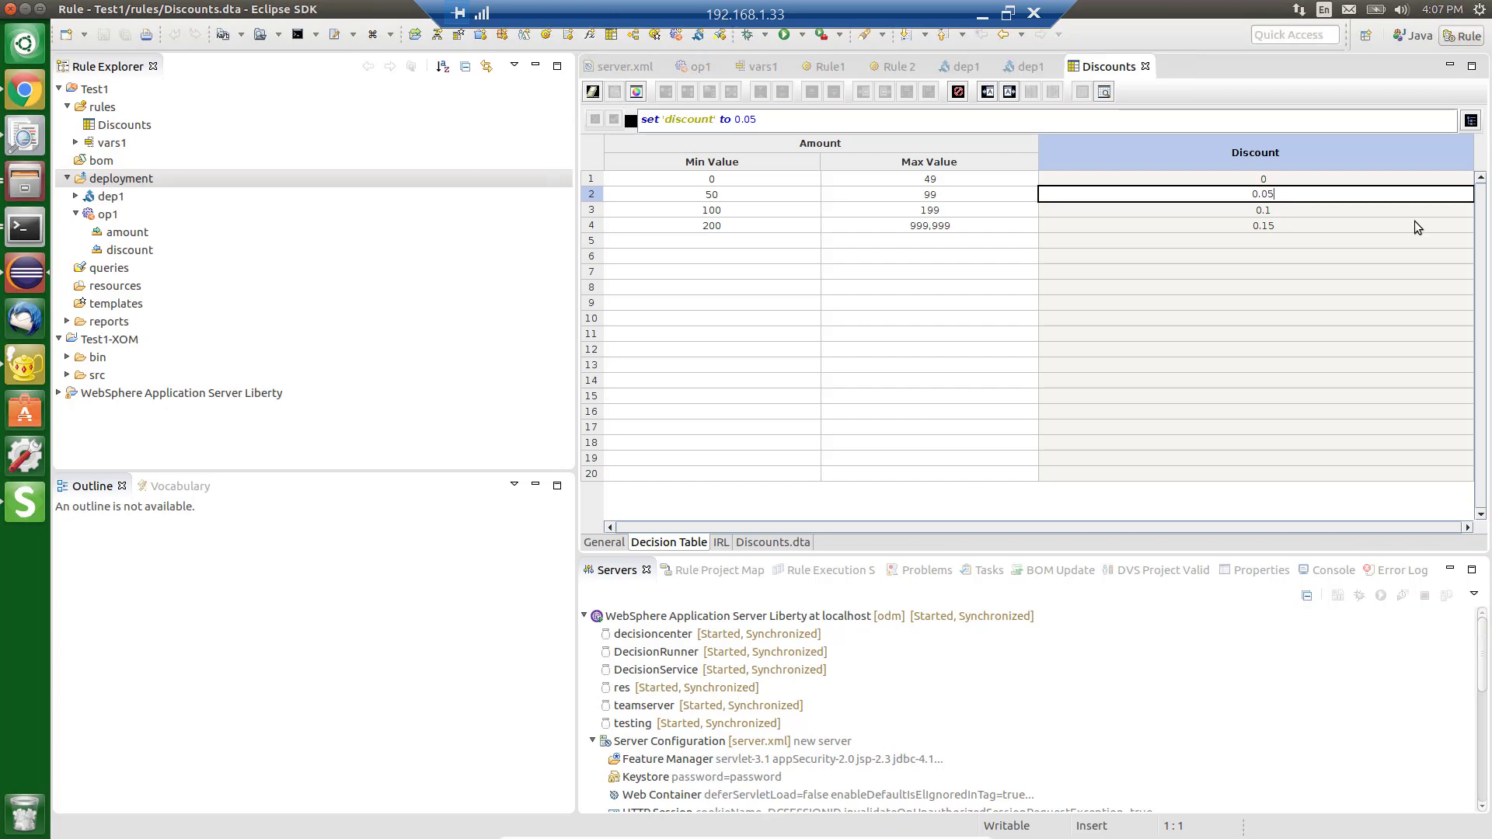
{"action": "type", "text": "0.07"}
{"action": "key", "text": "Return"}
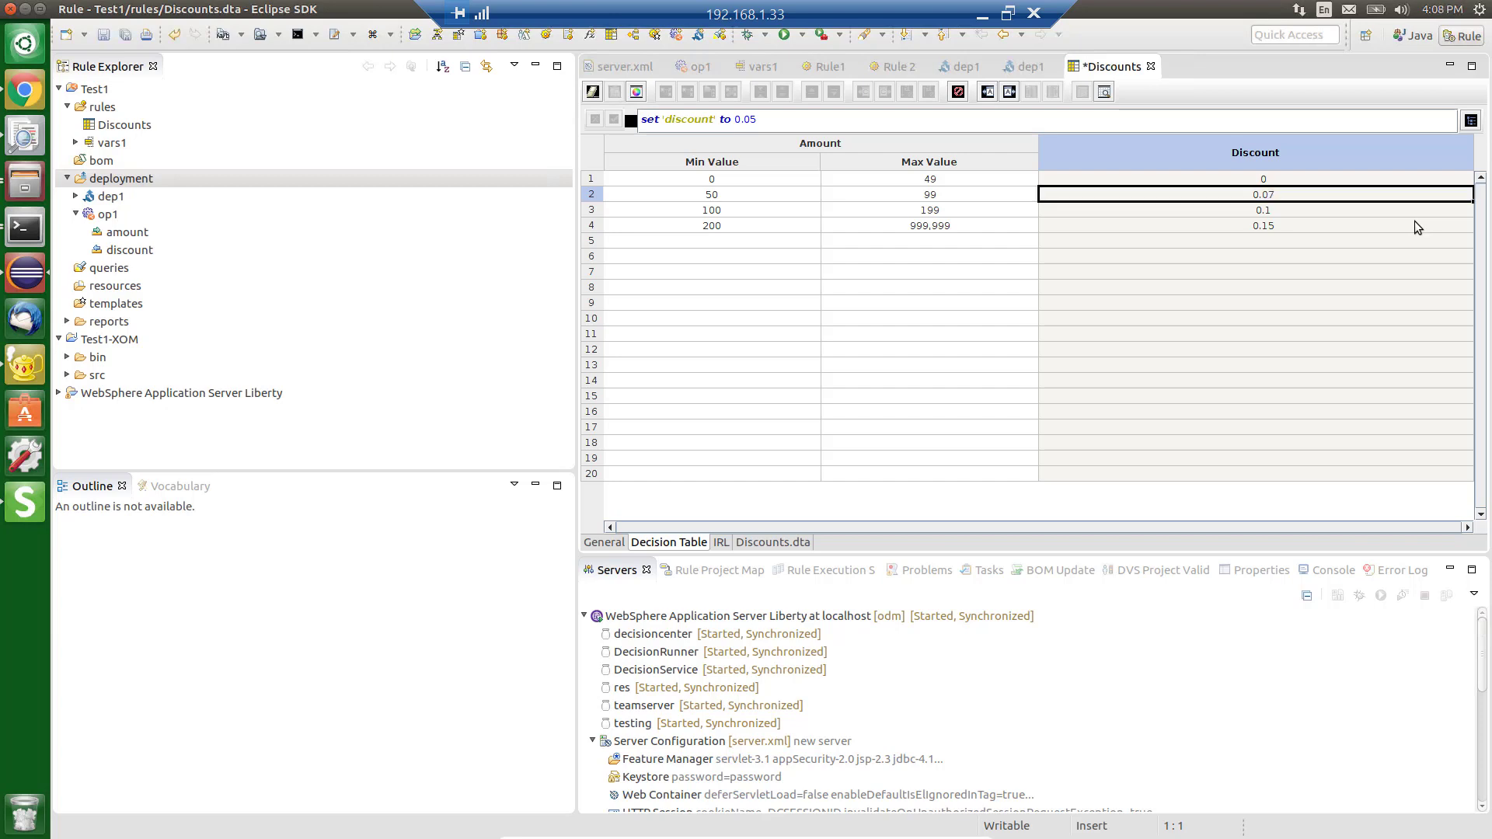
{"action": "key", "text": "ctrl+s"}
Step: Deploy the Test1 project's op1 decision operation to the srv1 Rule Execution Server, keeping the default deployment settings and stored credentials
{"action": "right_click", "coordinate": [125, 180]}
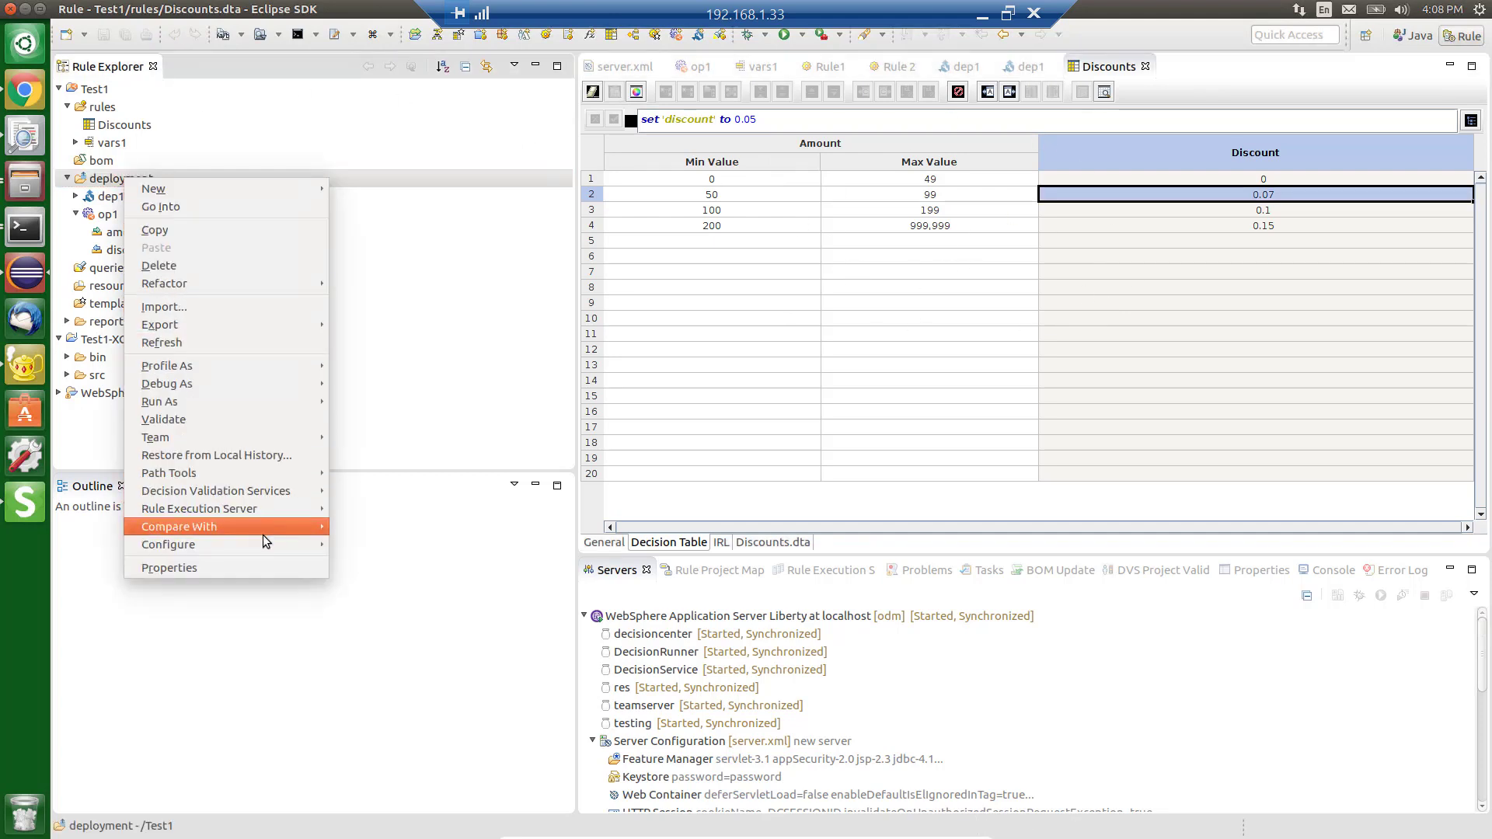
{"action": "mouse_move", "coordinate": [263, 510]}
{"action": "left_click", "coordinate": [367, 505]}
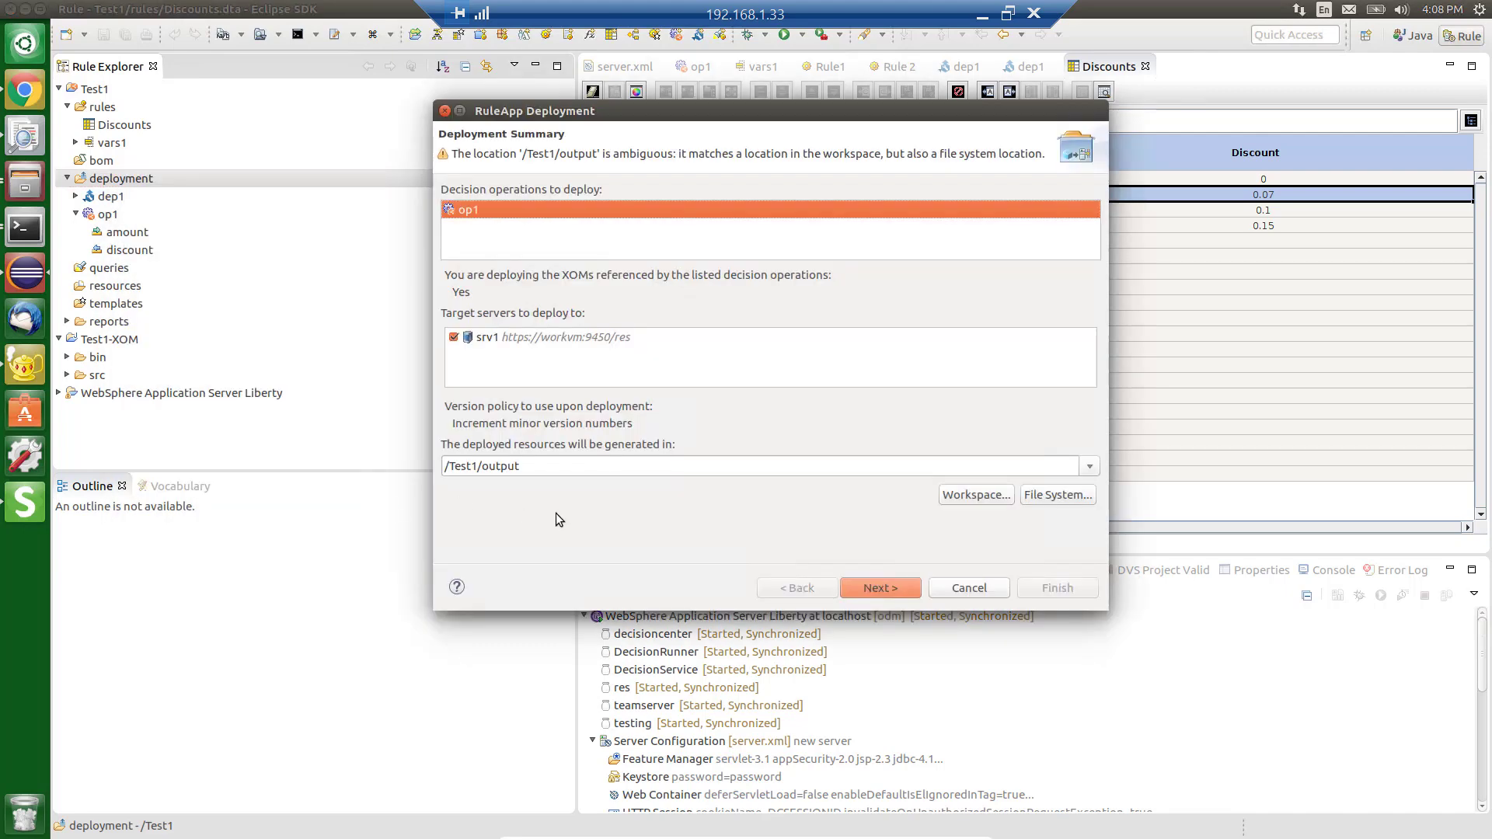
{"action": "left_click", "coordinate": [881, 589]}
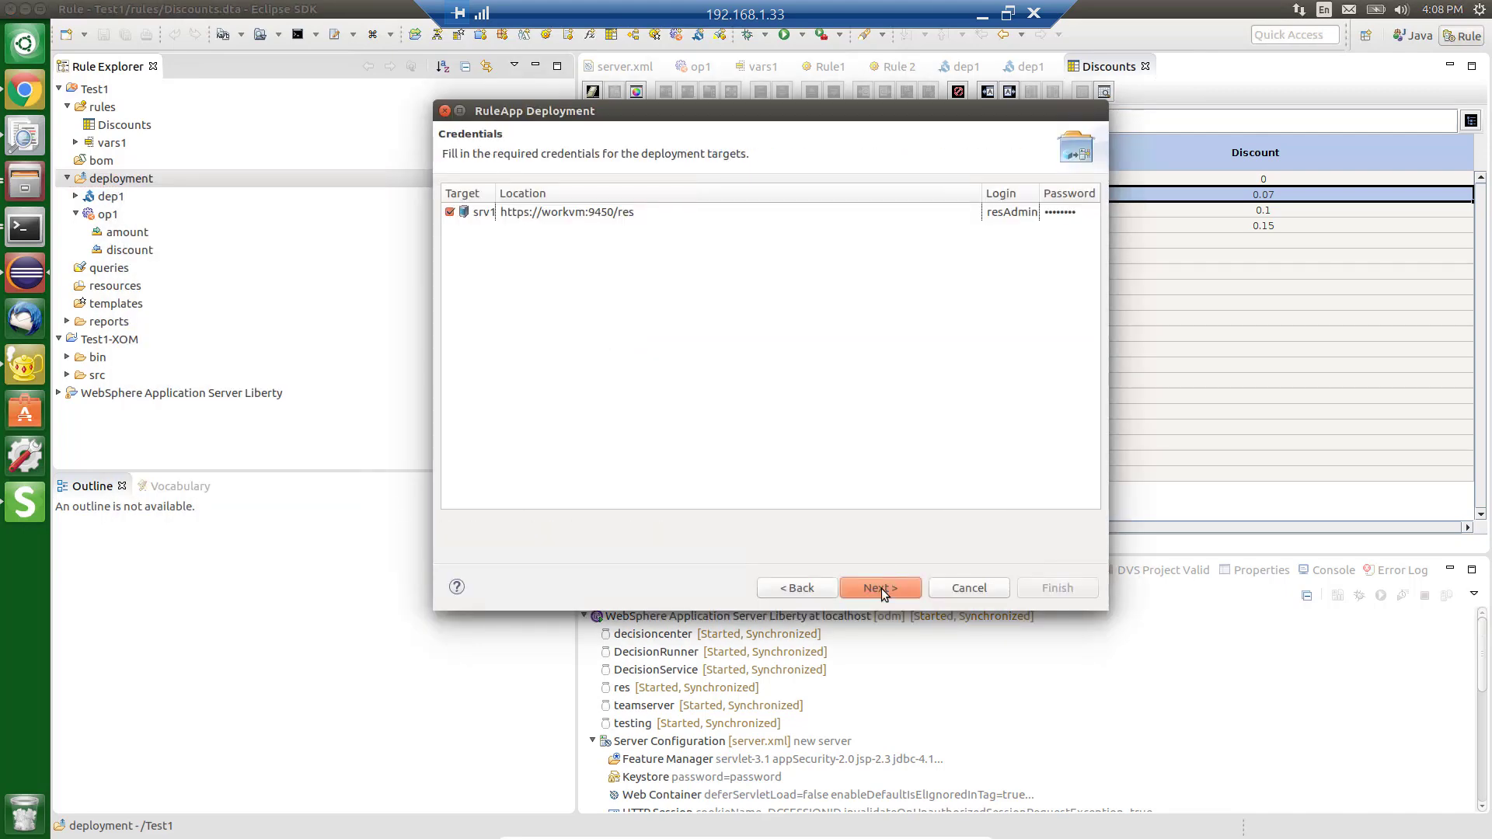
{"action": "left_click", "coordinate": [882, 589]}
{"action": "left_click", "coordinate": [1058, 588]}
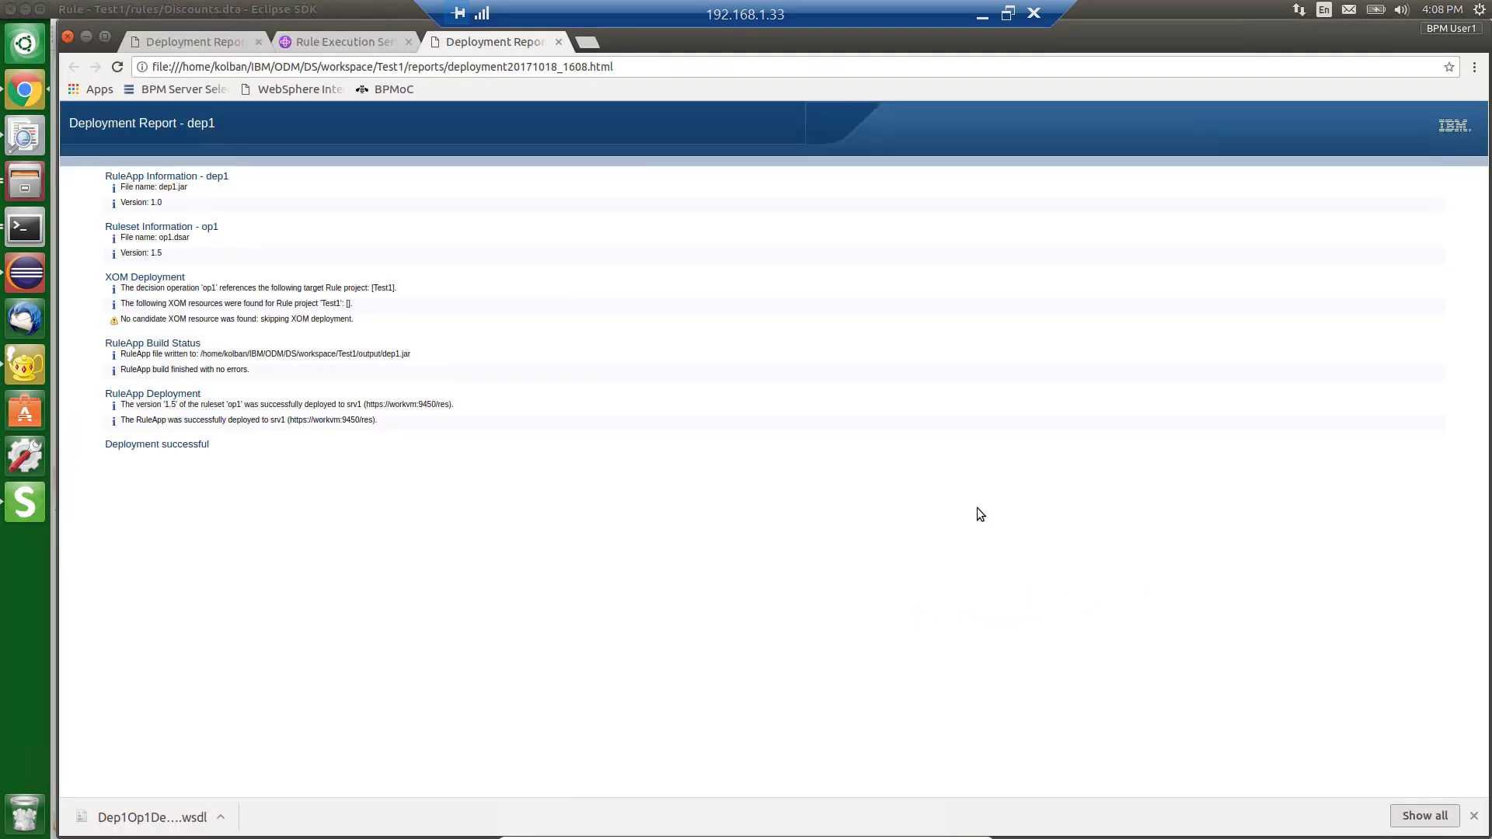
Step: Return from the remote session, close the CalculateDiscounts workbook, and run the soap1 task in Automation Anywhere with debugging enabled
{"action": "left_click", "coordinate": [982, 16]}
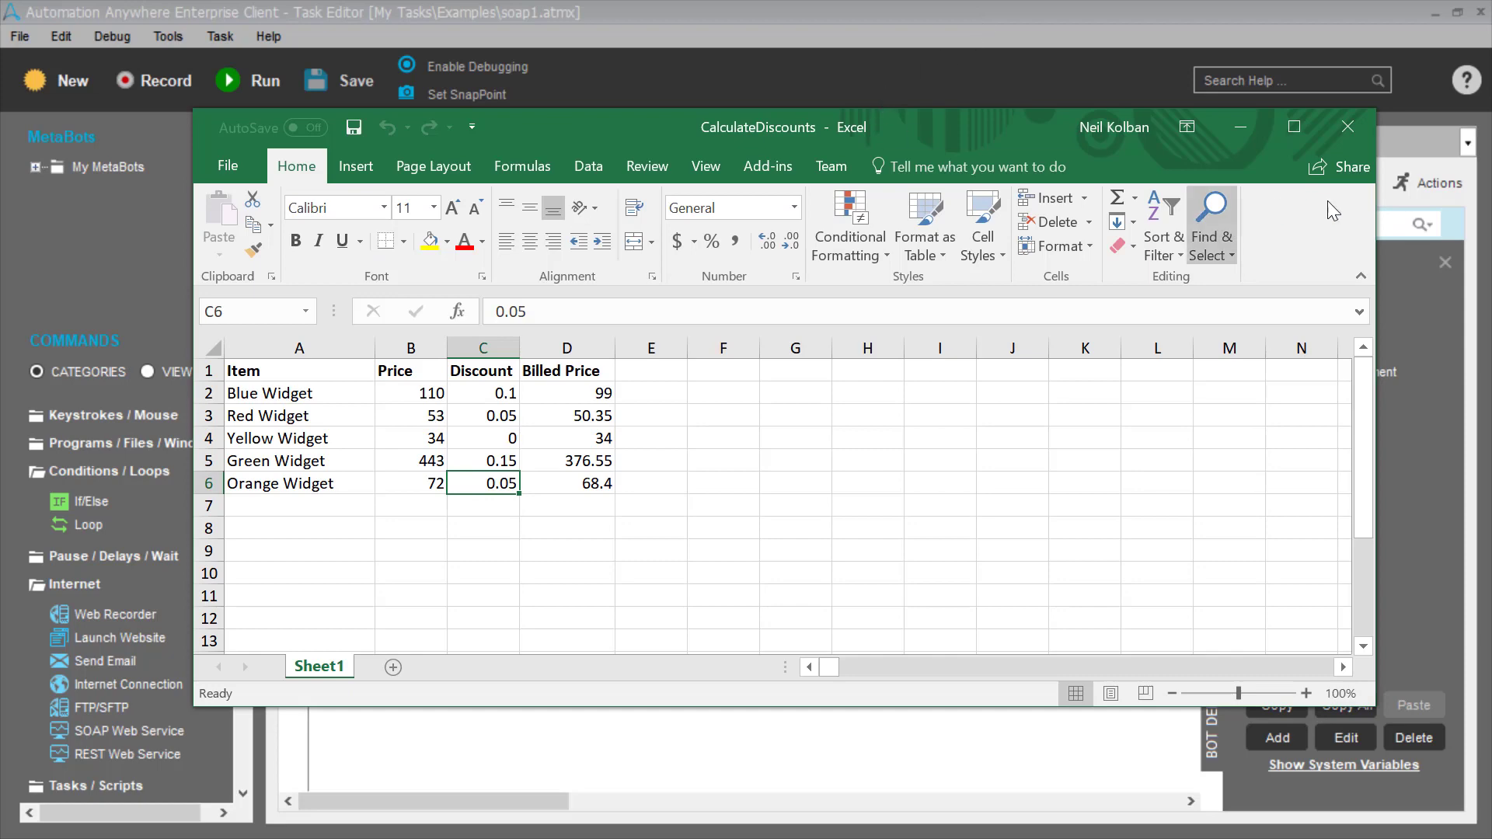
{"action": "left_click", "coordinate": [1351, 124]}
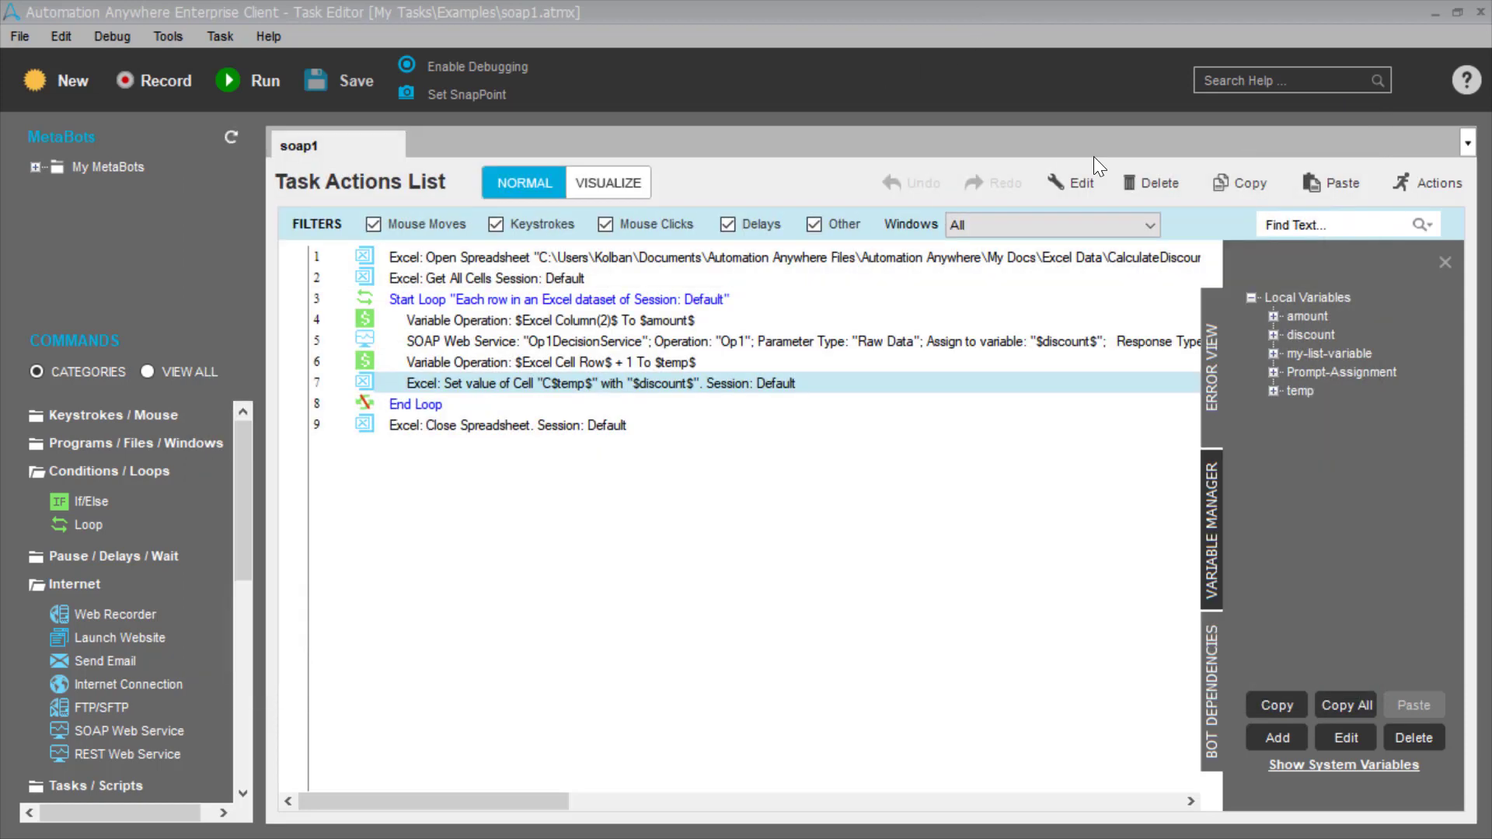
{"action": "left_click", "coordinate": [453, 68]}
{"action": "left_click", "coordinate": [252, 81]}
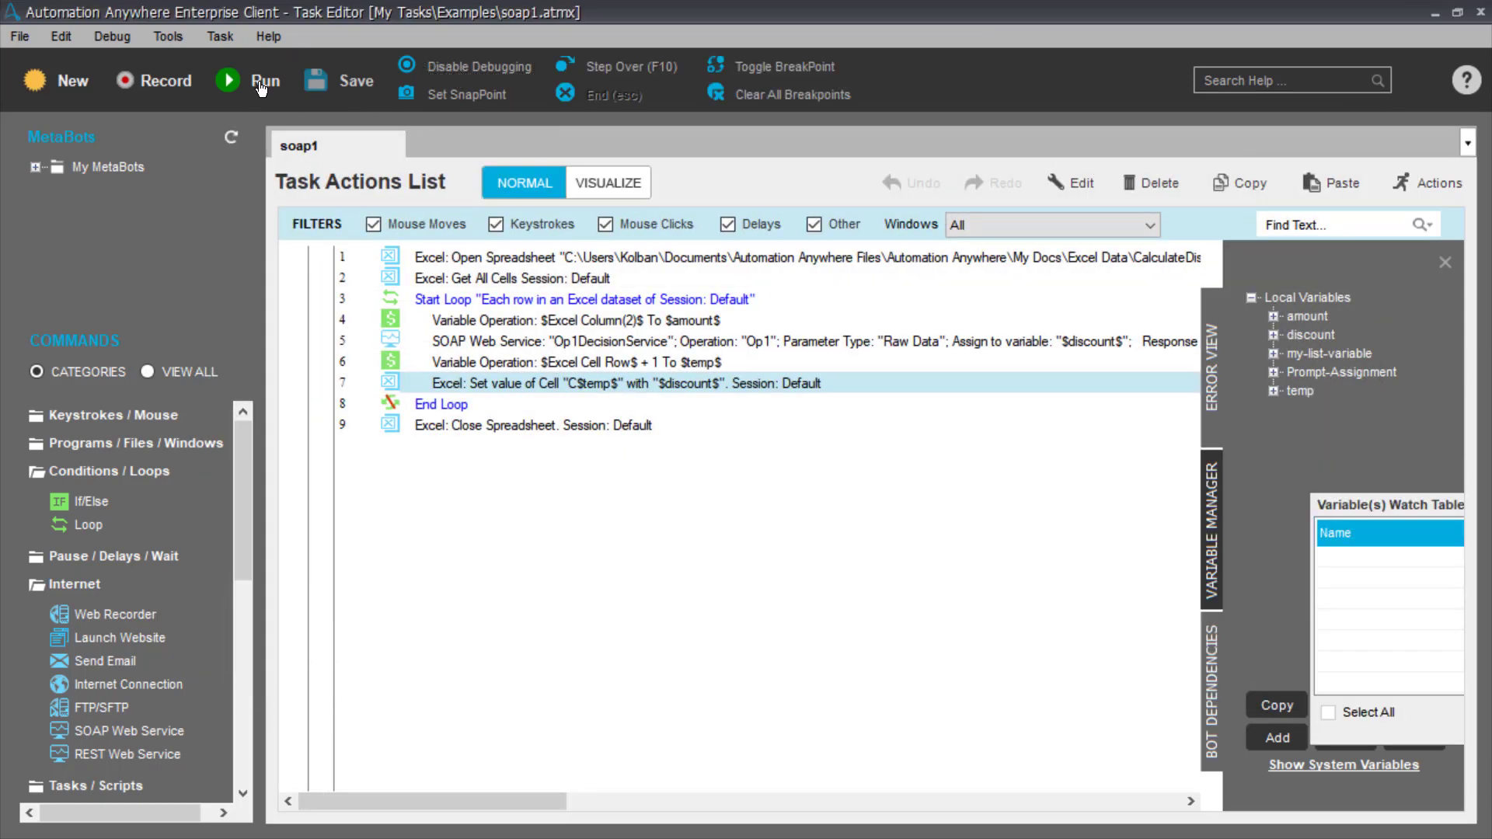